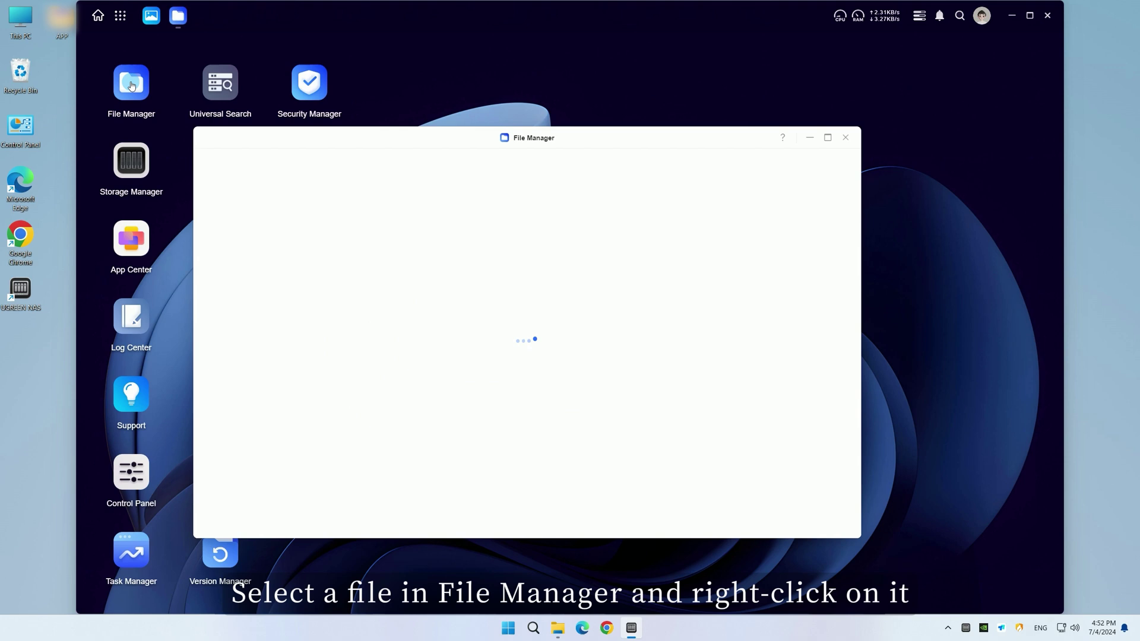
Step: Open the Photos folder and scroll down to its HTML files
double_click(381, 302)
scroll(407, 311, down, 5)
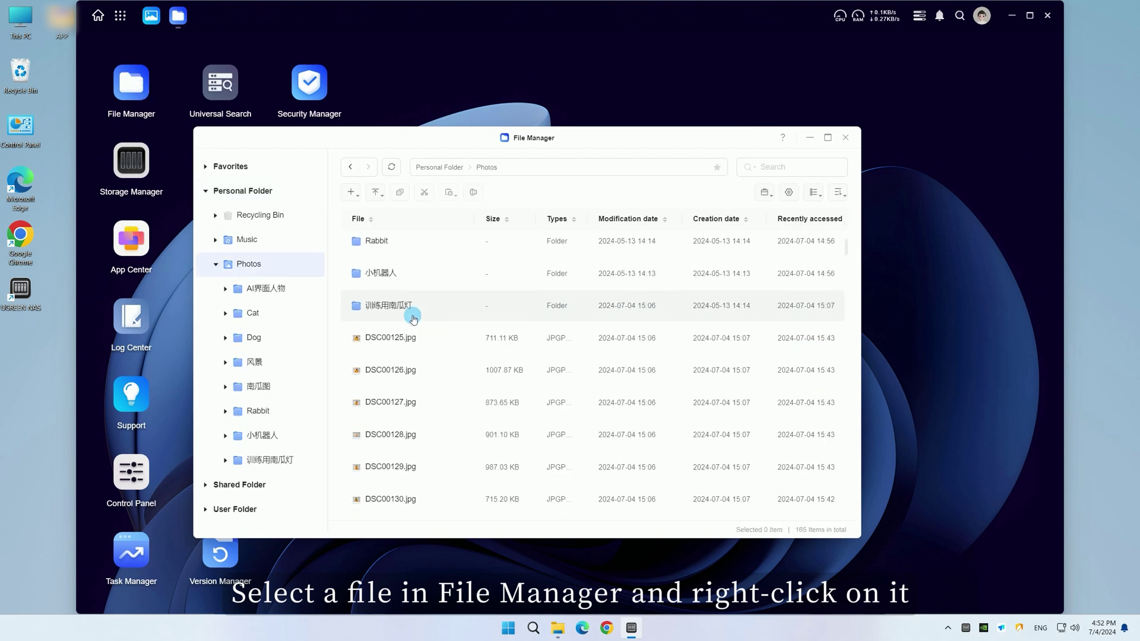
scroll(414, 318, down, 5)
scroll(414, 319, down, 5)
Step: Copy the timestamped index.1 file and paste a duplicate into Photos
right_click(414, 319)
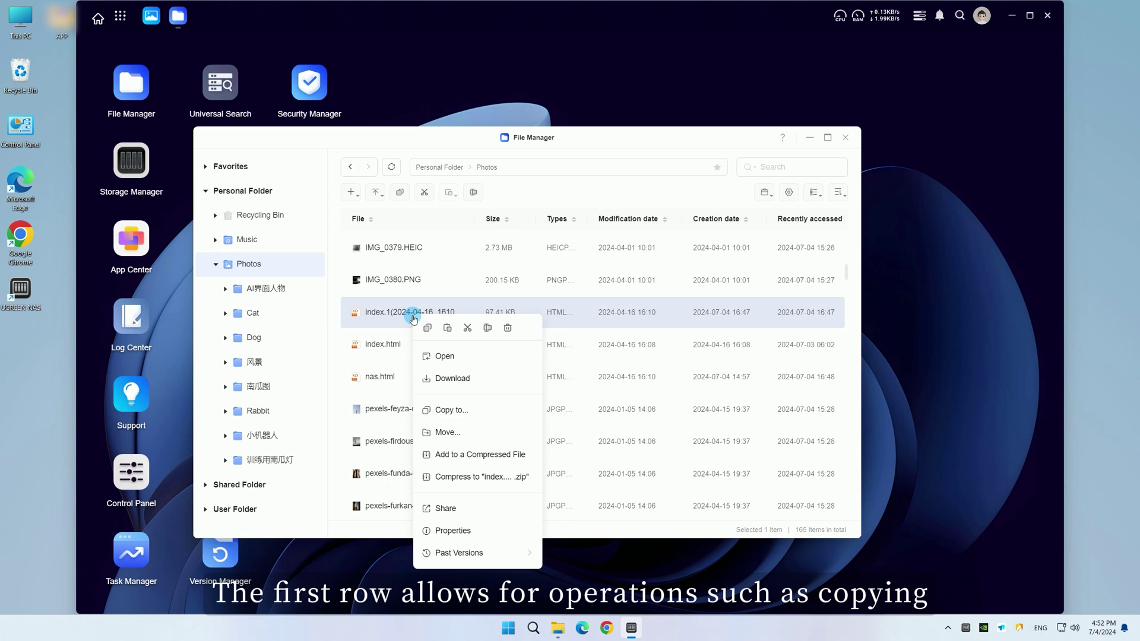
click(427, 328)
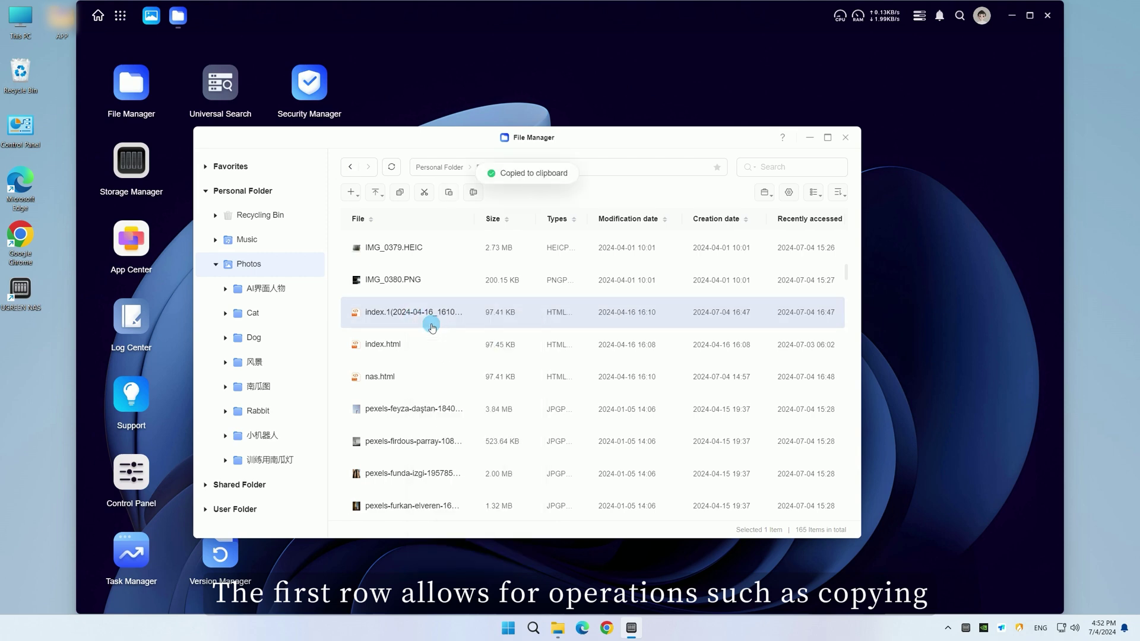
right_click(431, 327)
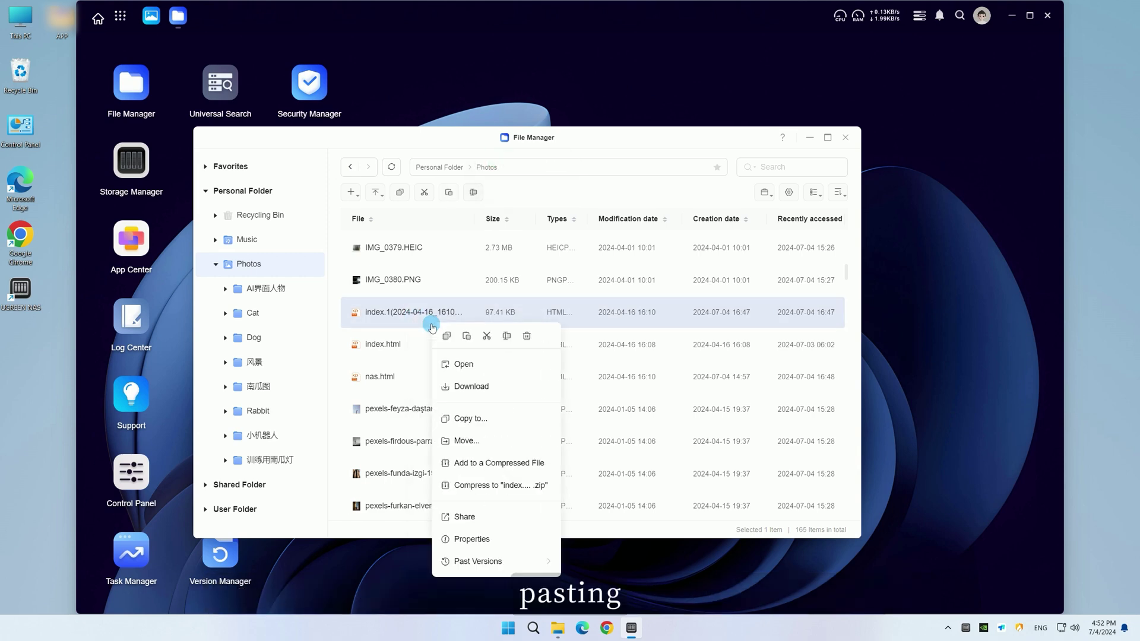
click(464, 338)
Step: Cut the duplicated index file and rename the copy to 'ugreen.html'
right_click(461, 337)
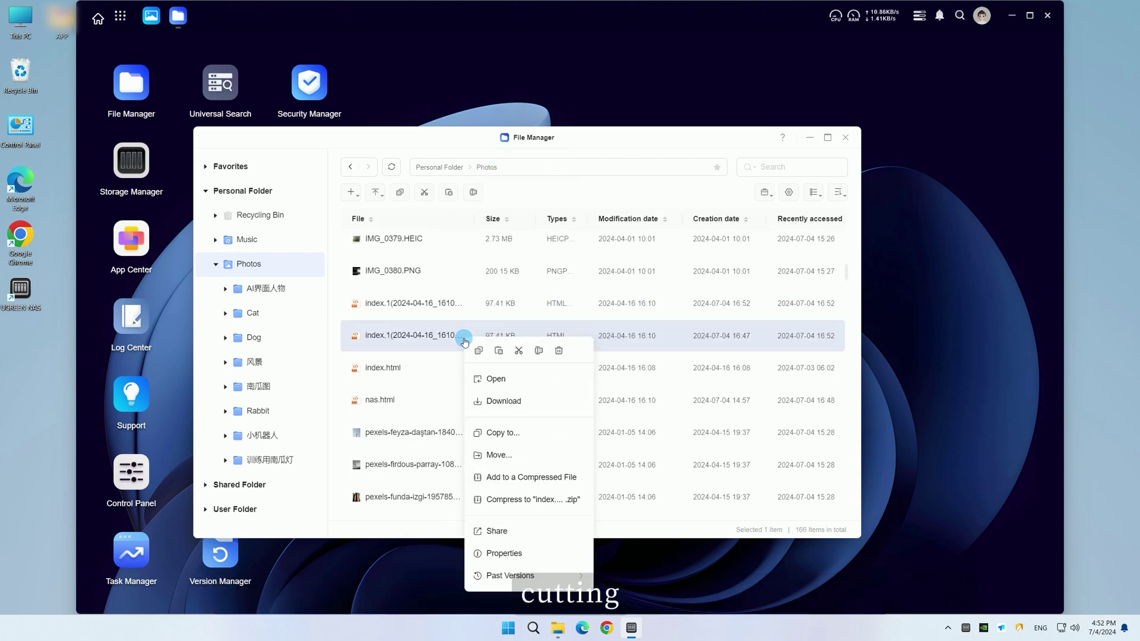
click(514, 351)
right_click(515, 352)
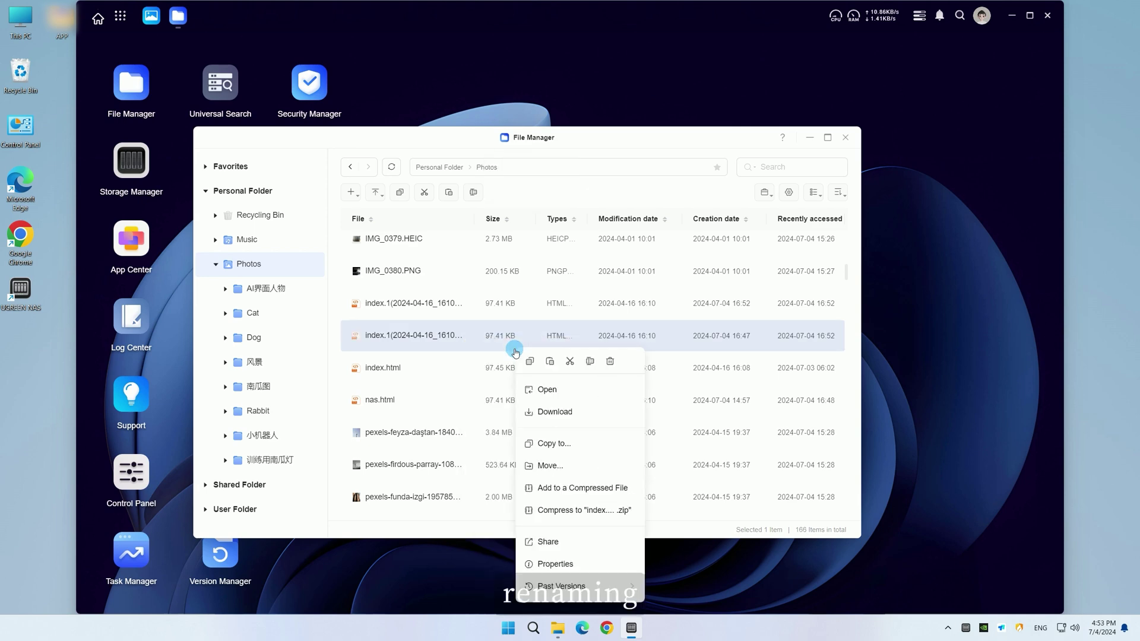
click(571, 360)
text(ugreen.html)
key(Return)
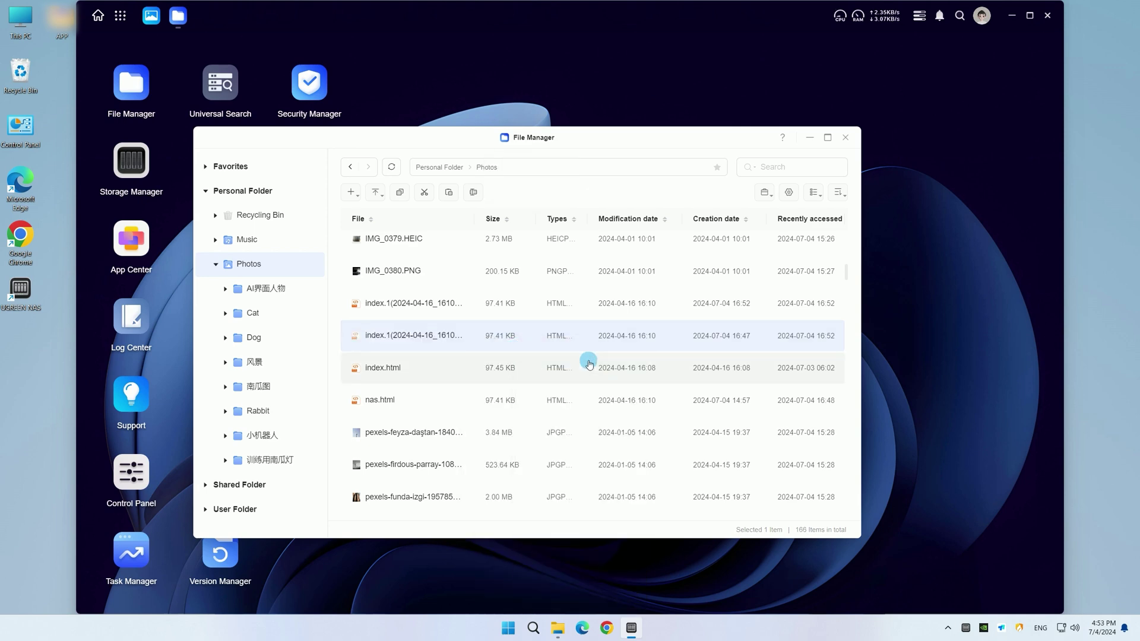
Step: Delete the remaining timestamped index file and confirm the deletion
right_click(572, 308)
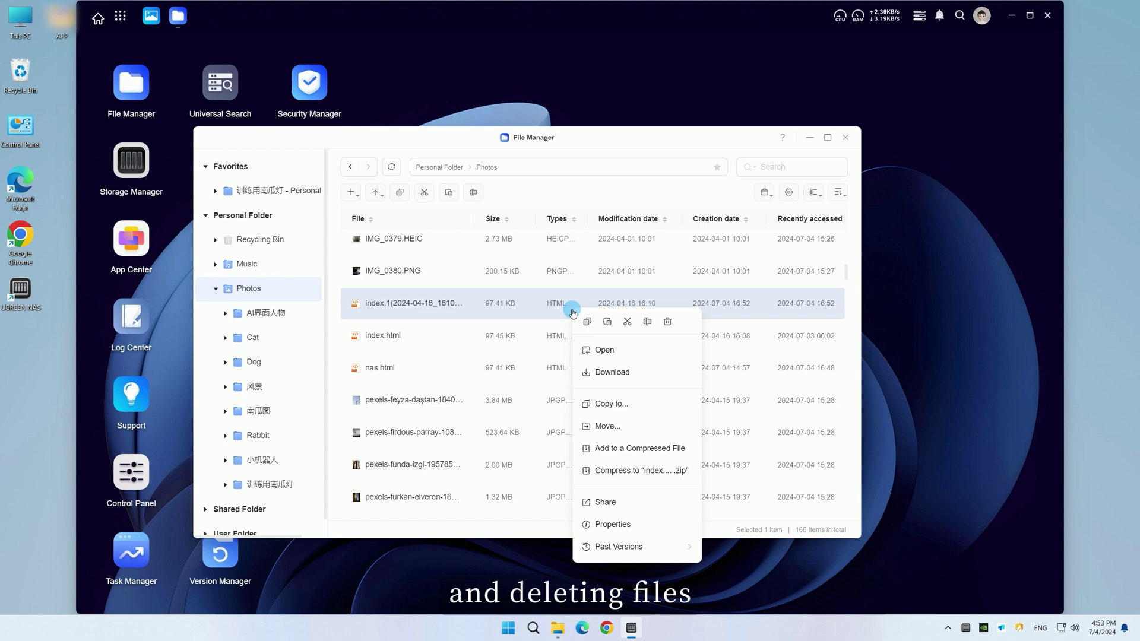
click(663, 325)
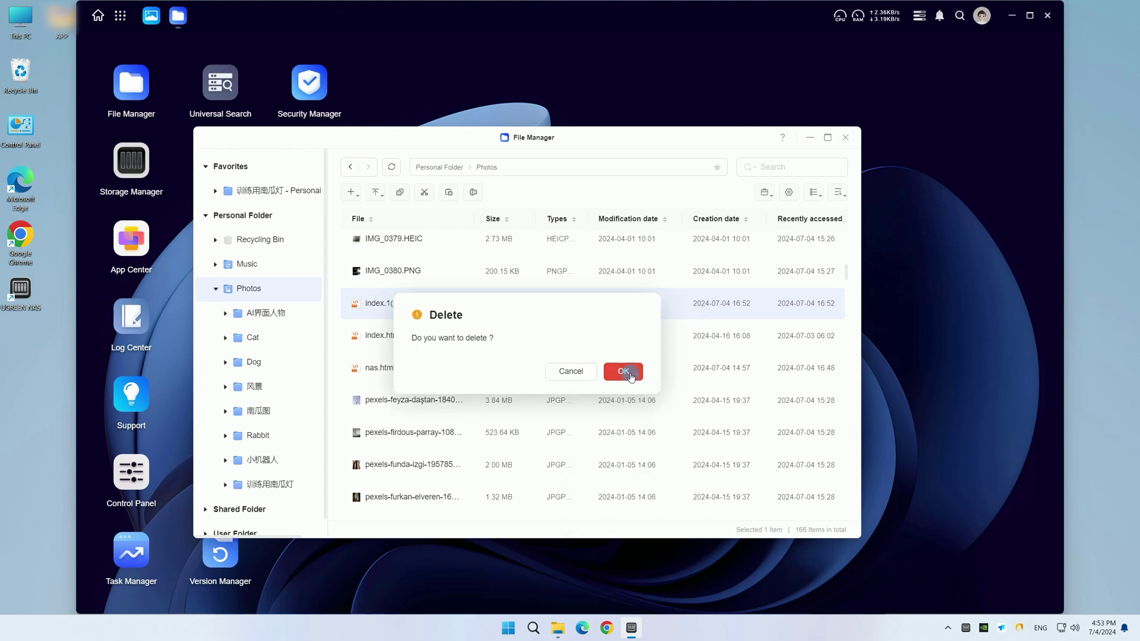
click(625, 372)
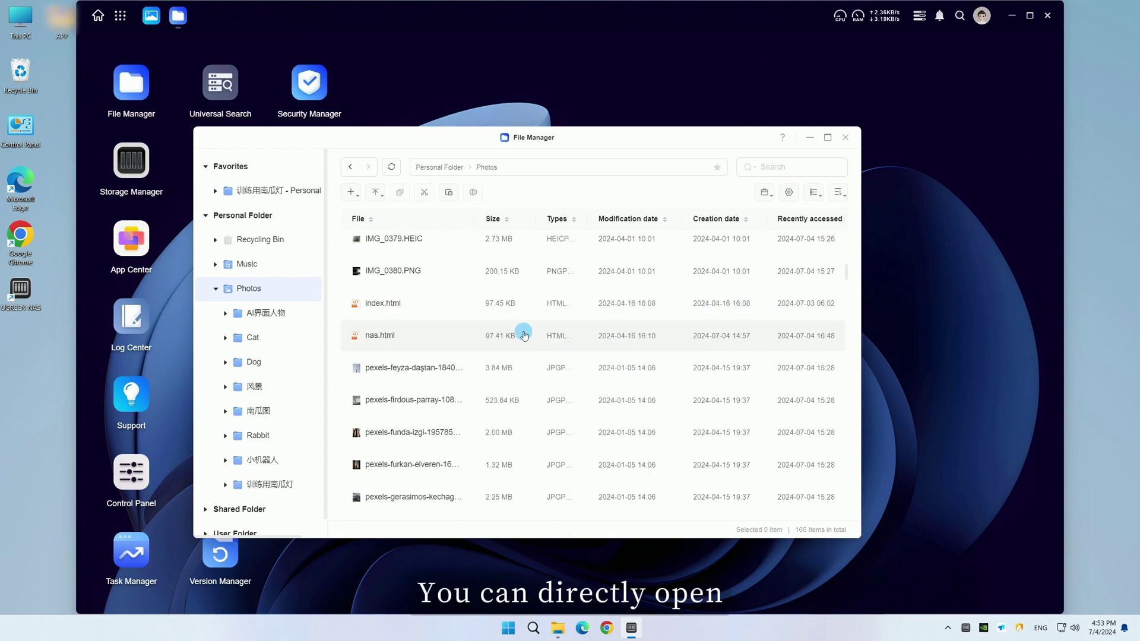
right_click(522, 335)
click(557, 371)
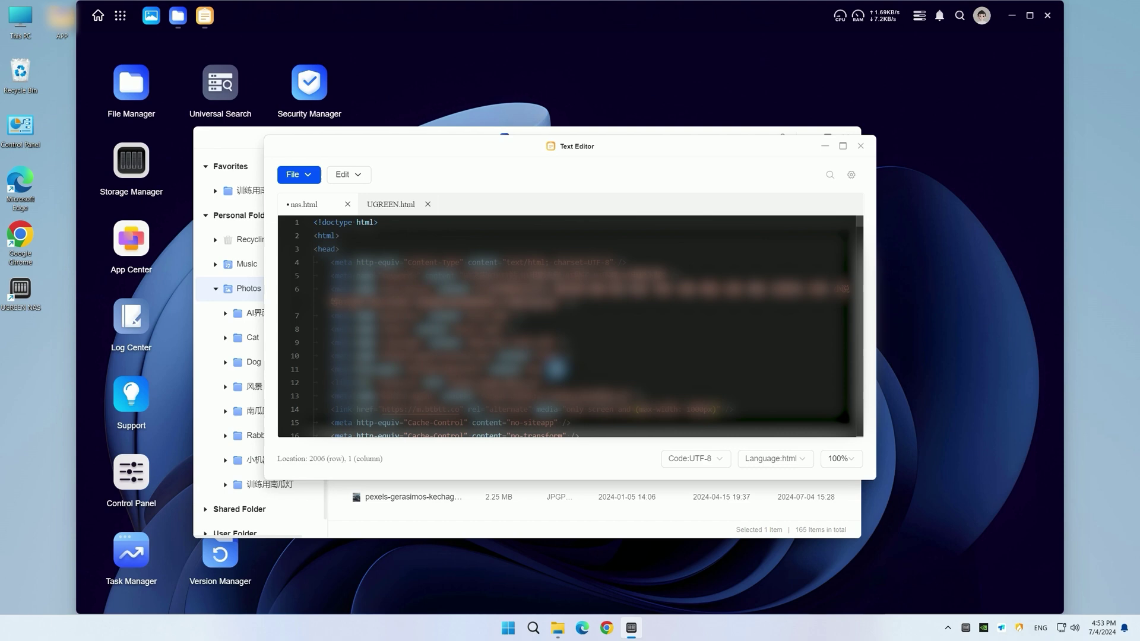
click(860, 145)
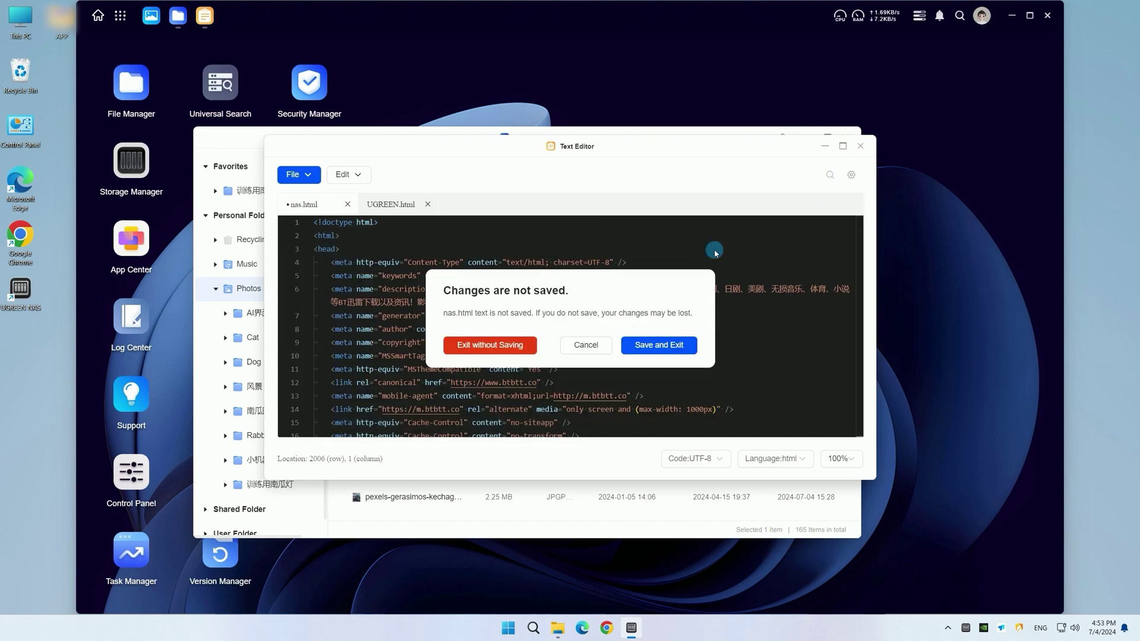
click(479, 347)
right_click(478, 350)
click(502, 408)
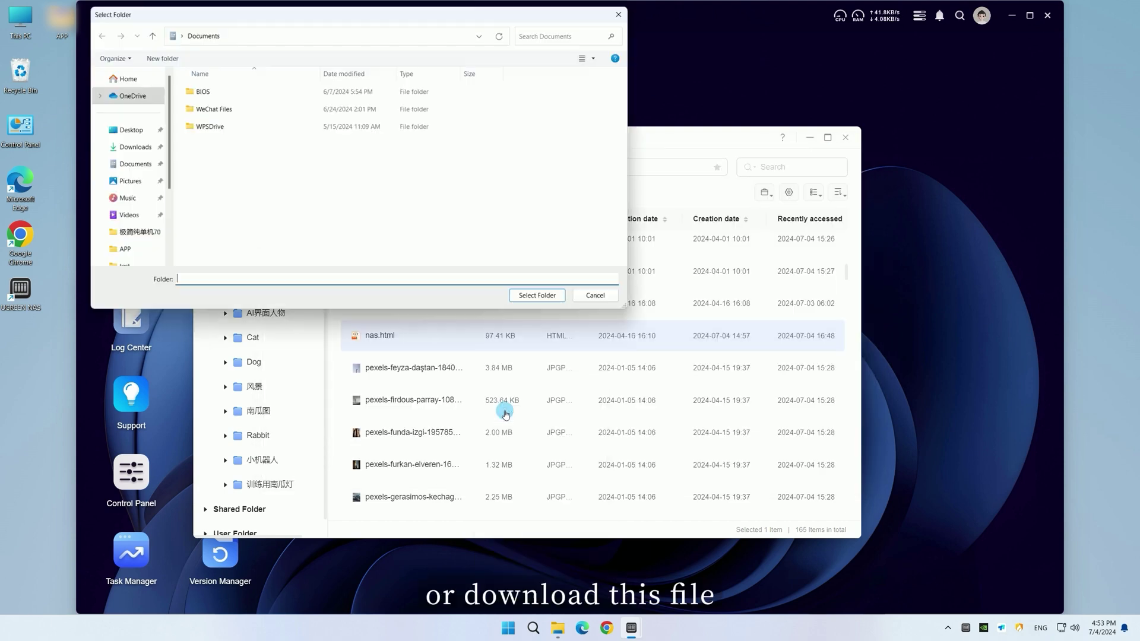
Step: Dismiss the download chooser and cancel a Copy of index.html
click(537, 304)
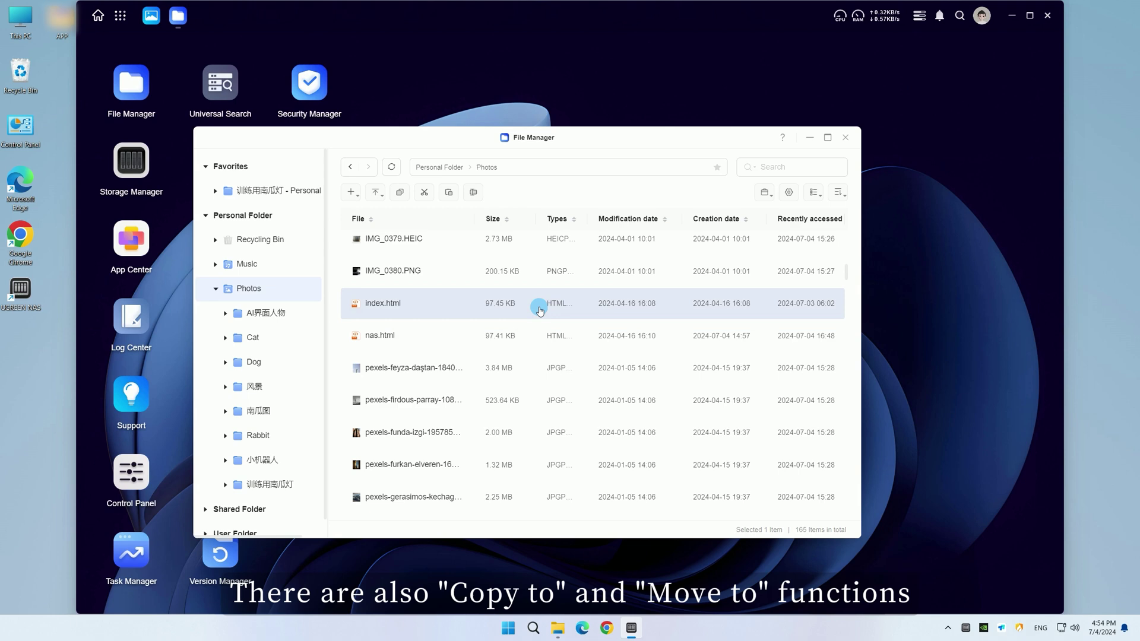
right_click(540, 305)
click(568, 403)
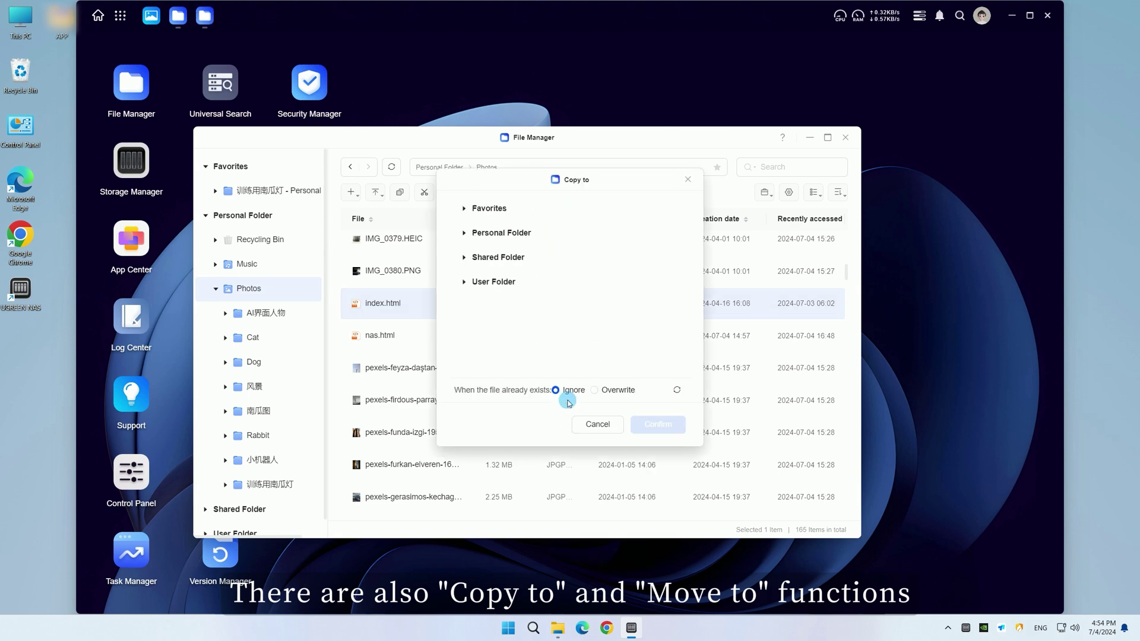
click(582, 424)
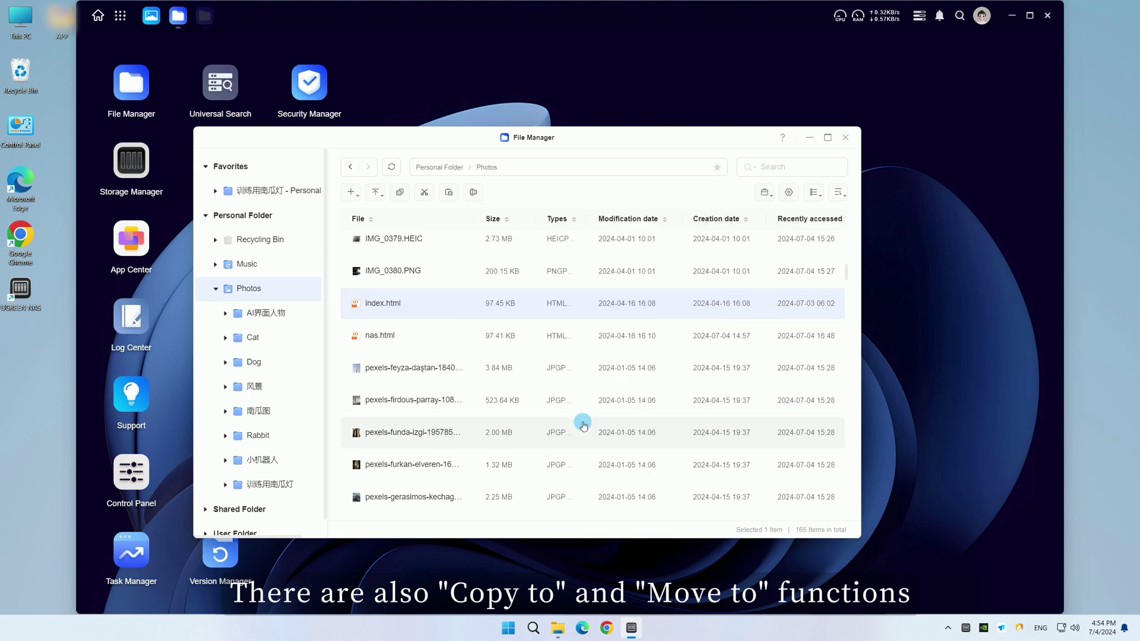
Step: Move nas.html into Personal Folder's Music folder, choosing Overwrite
right_click(516, 325)
click(579, 439)
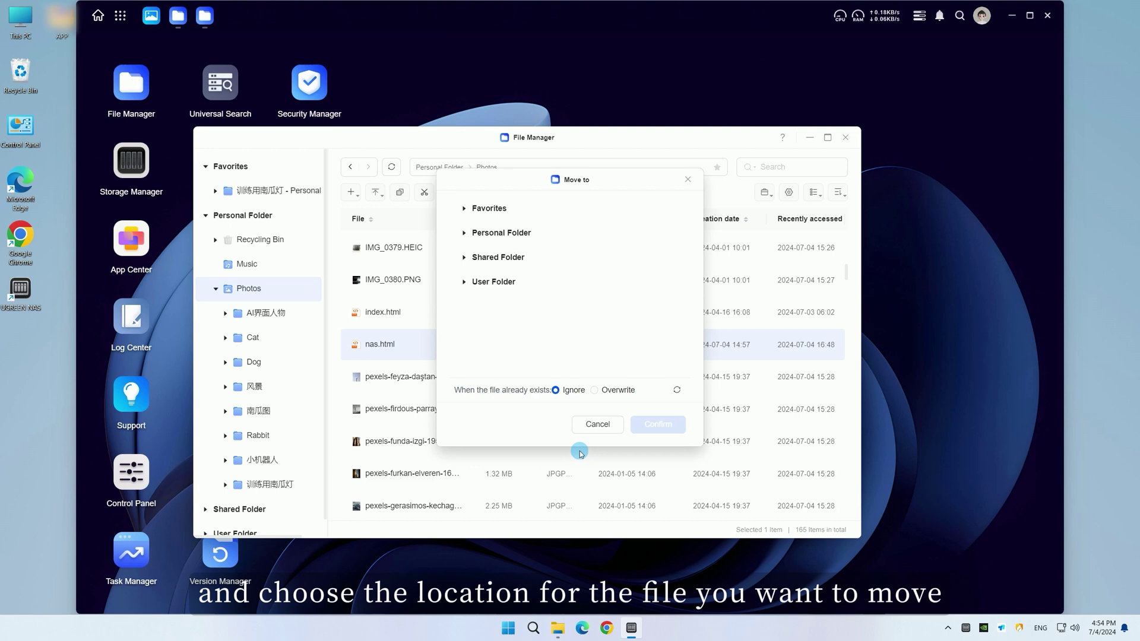
click(462, 232)
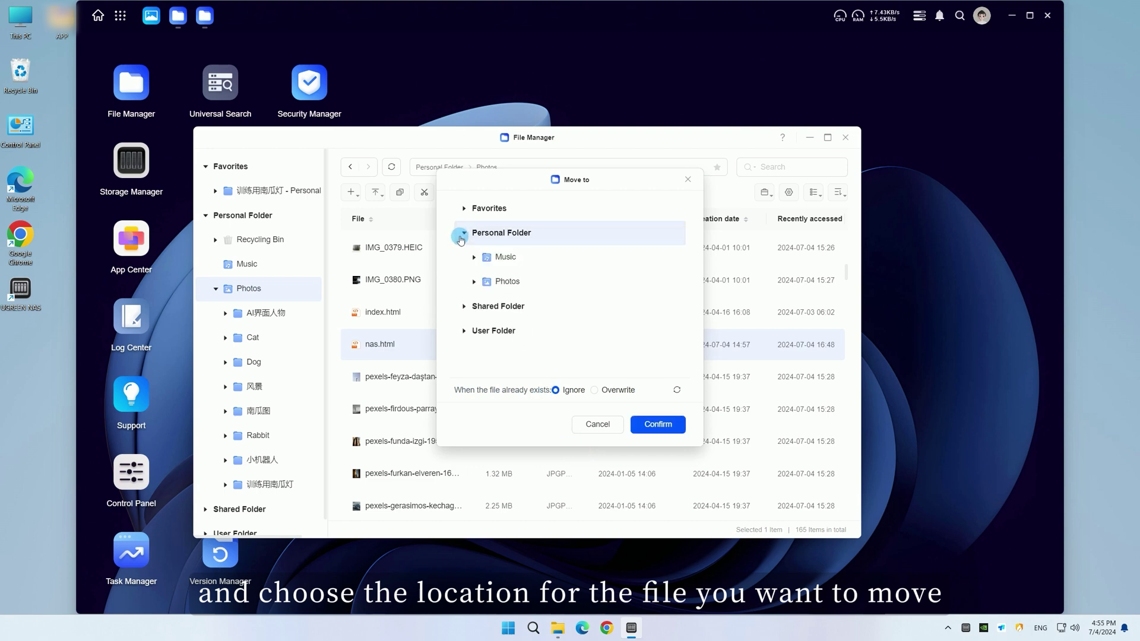
click(501, 258)
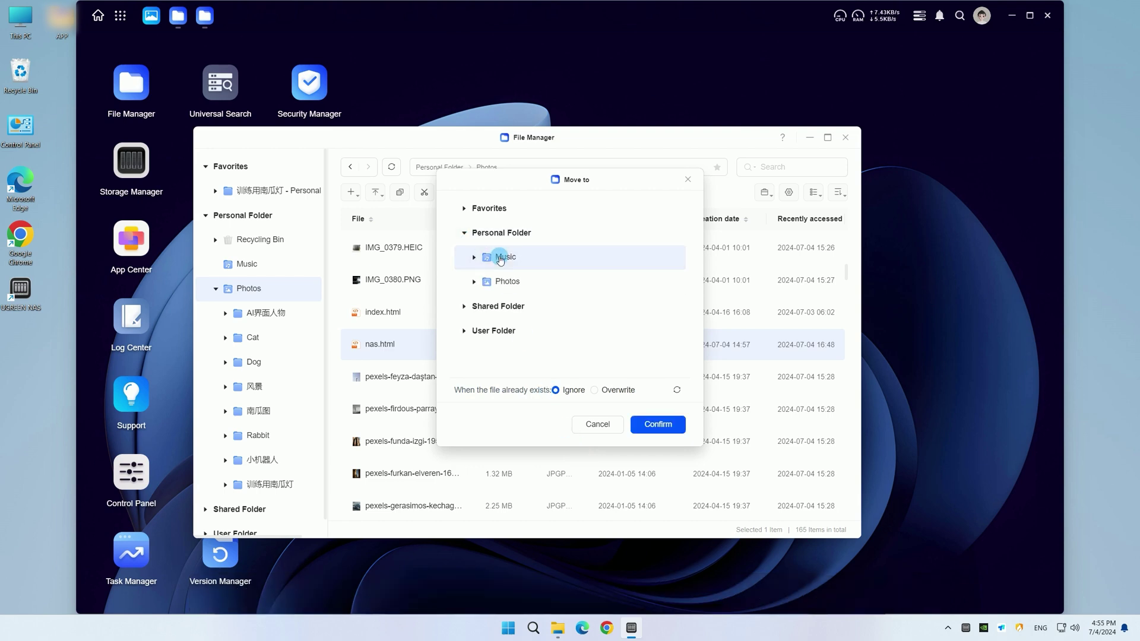
click(568, 396)
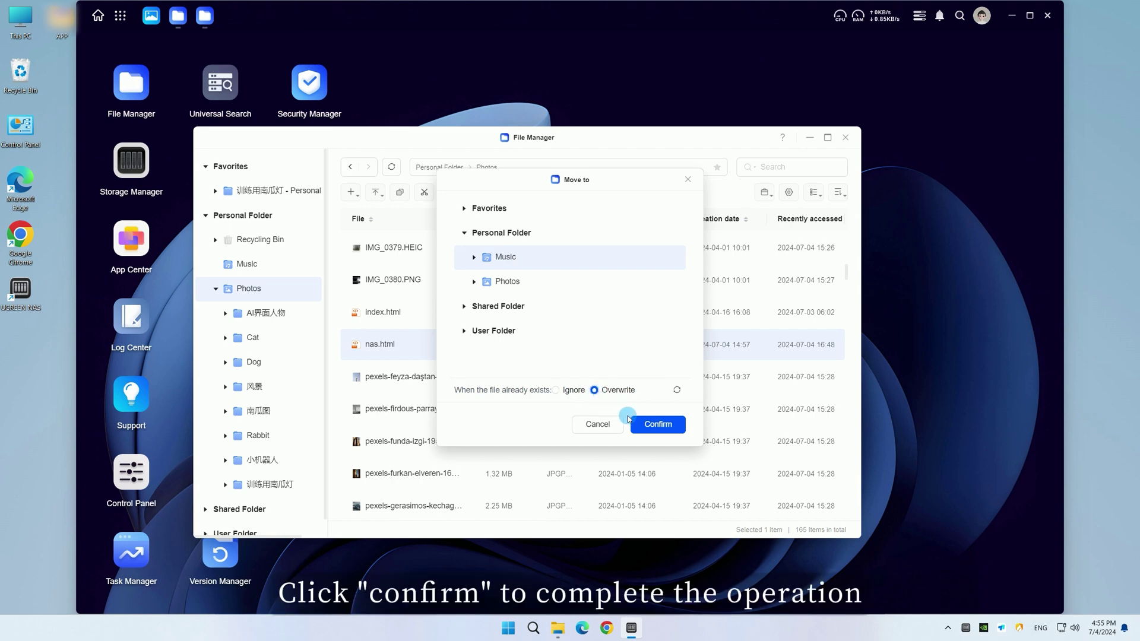
click(647, 423)
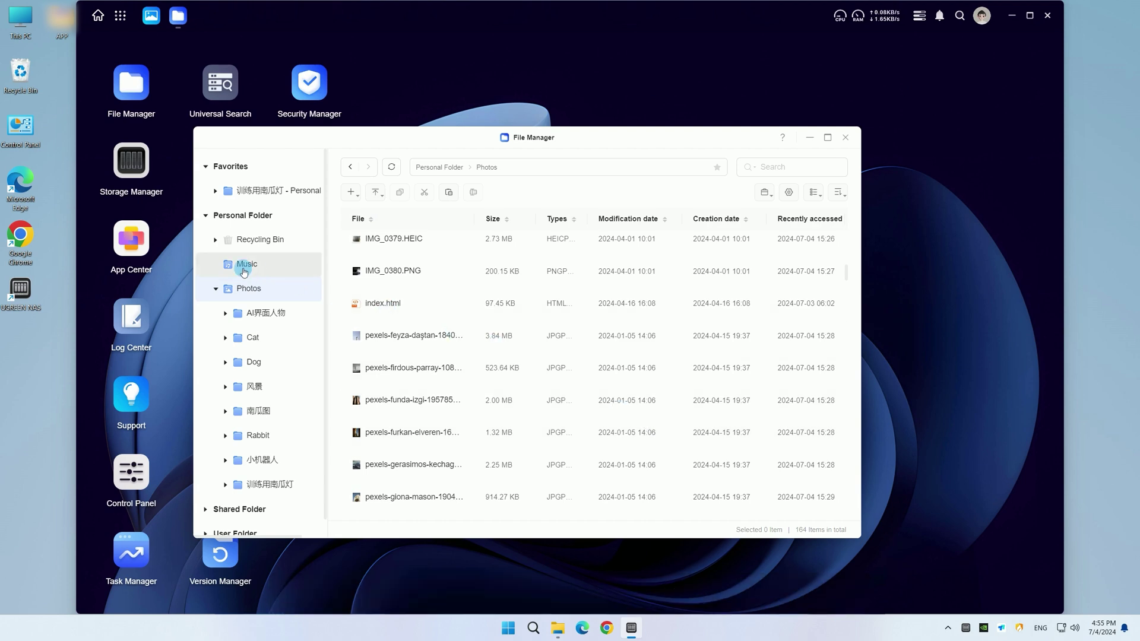
Step: In Music, quickly compress nas.html into a zip archive
click(247, 264)
click(358, 256)
right_click(387, 255)
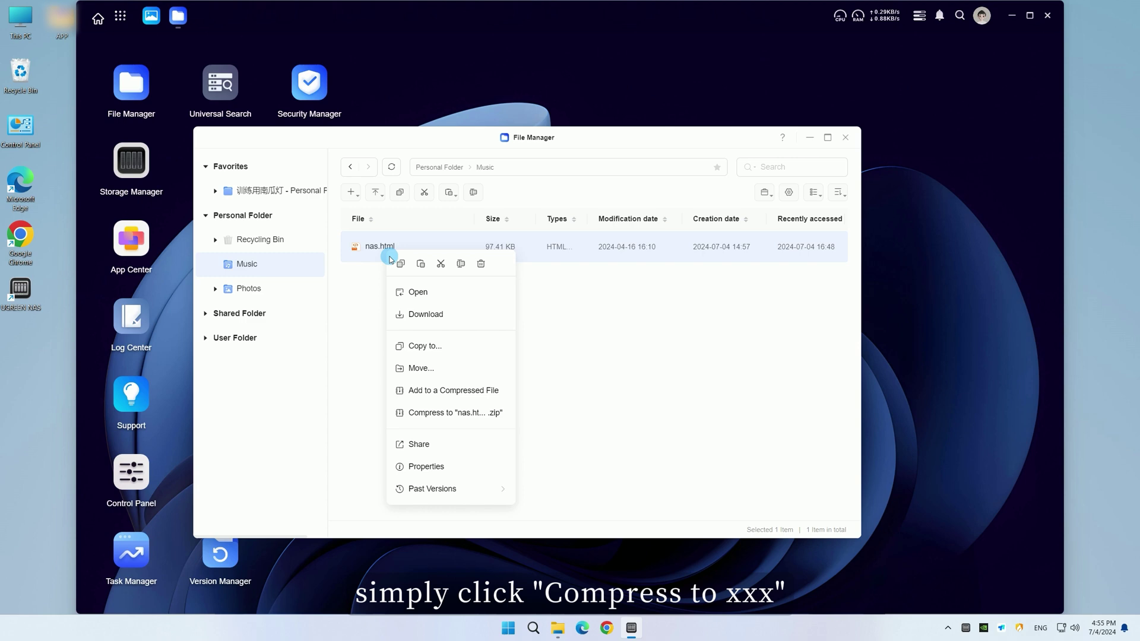
click(455, 413)
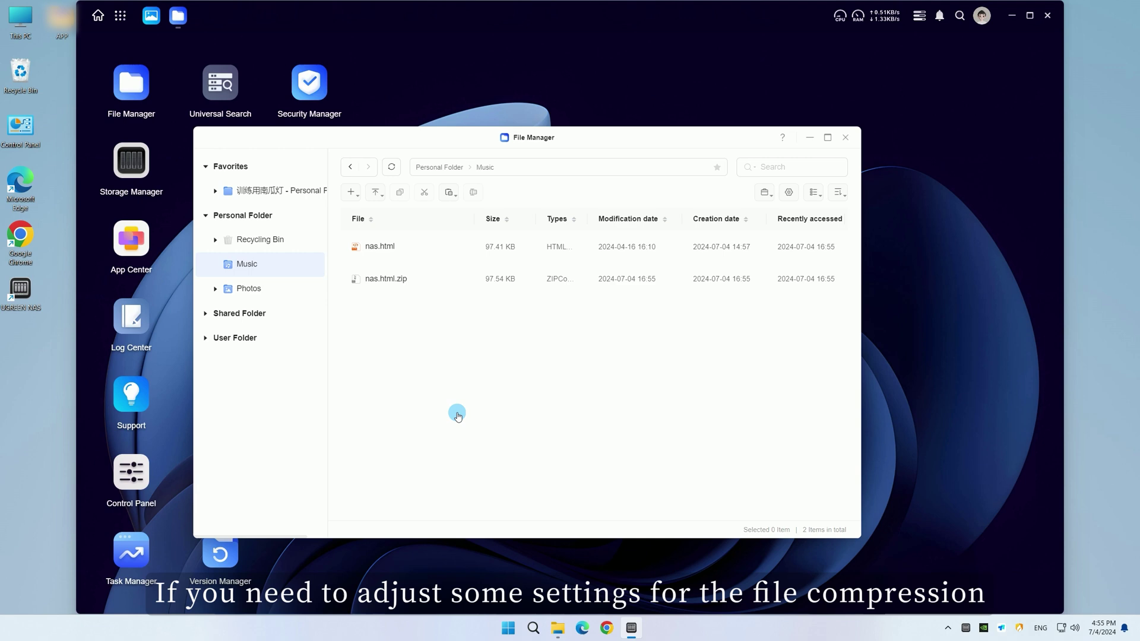
Step: Name a new nas.html archive 'ugreen', keeping the default format, method and code page
right_click(464, 255)
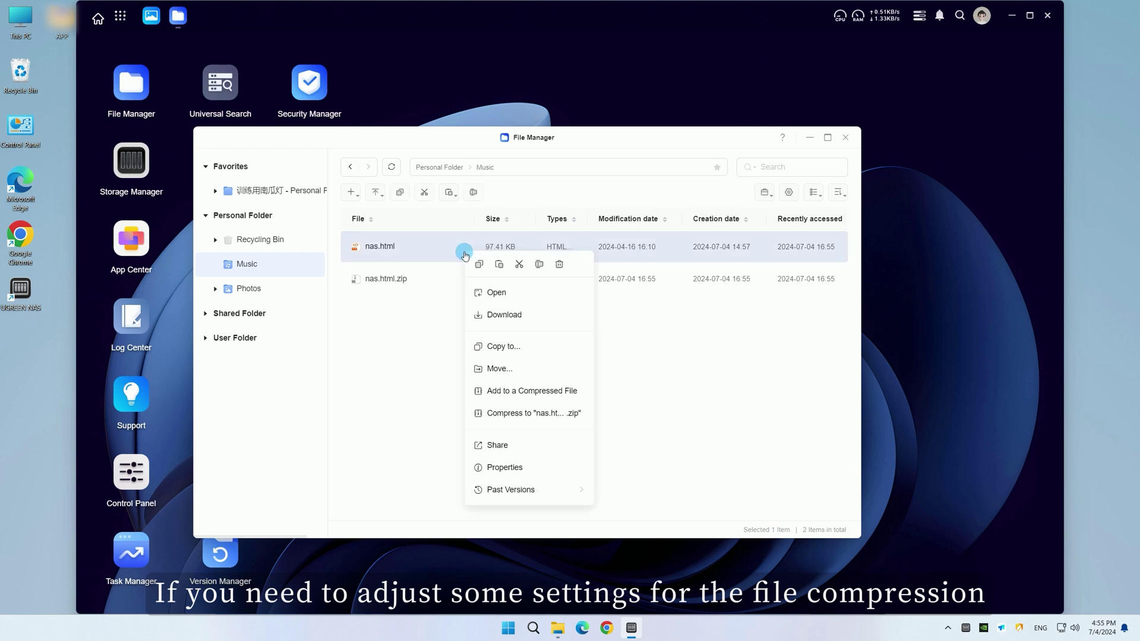
click(523, 392)
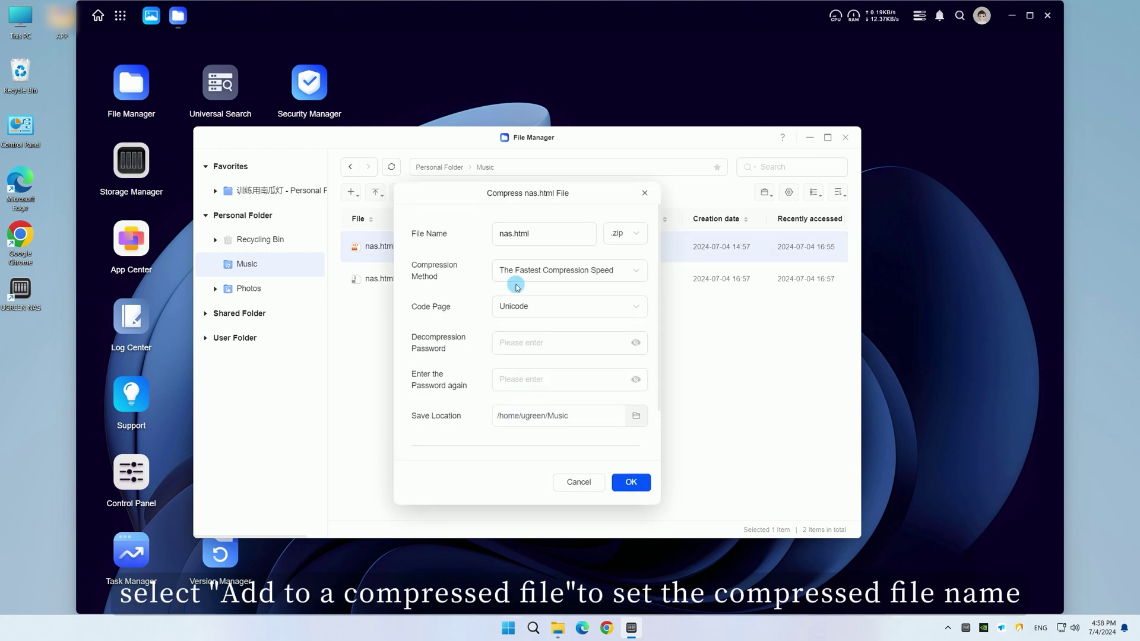
click(499, 234)
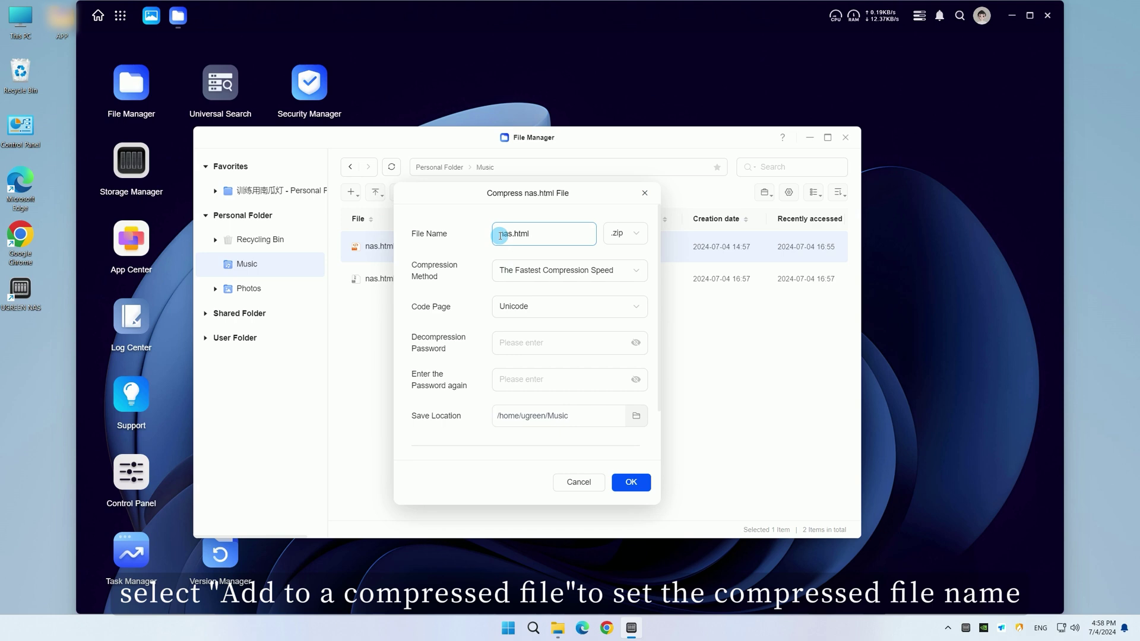
text(ugreen)
click(614, 235)
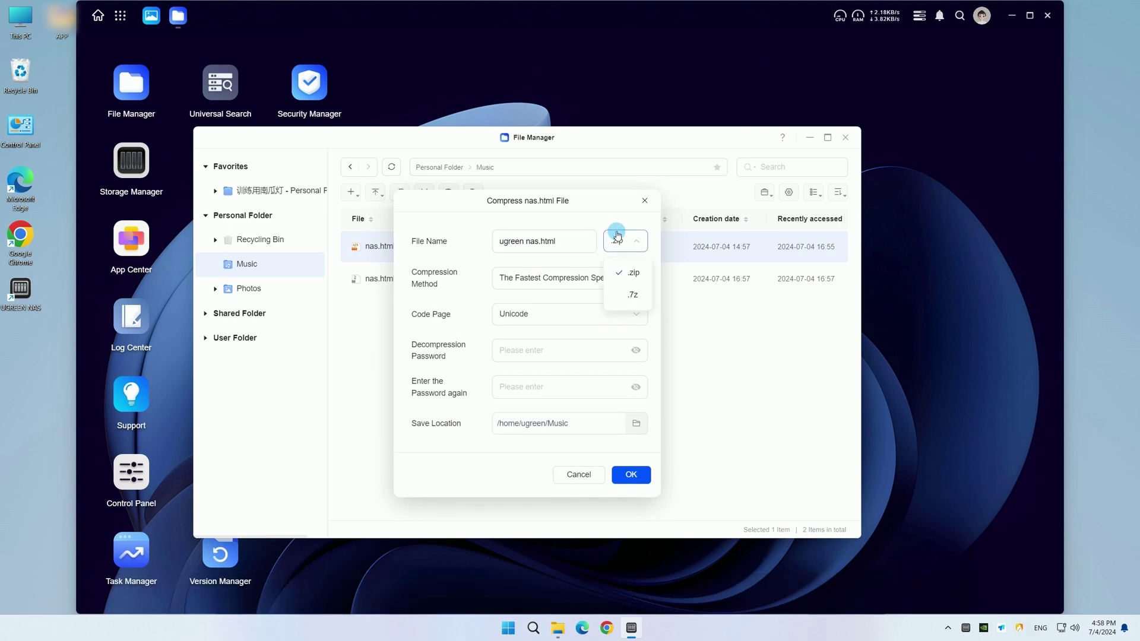
click(608, 278)
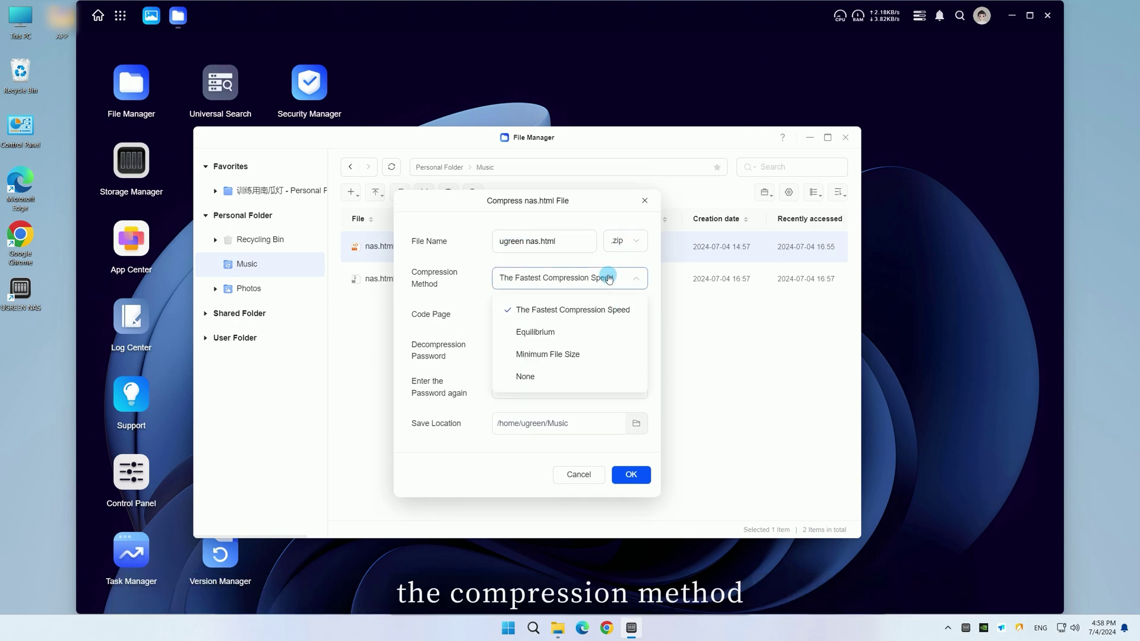
click(609, 277)
click(573, 315)
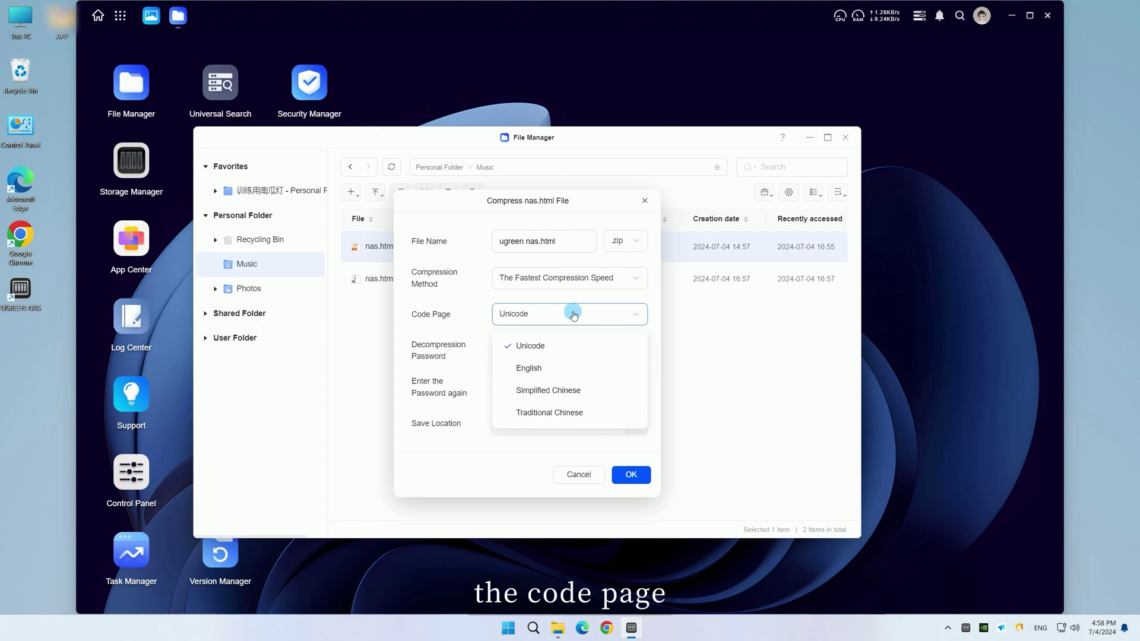
click(573, 314)
click(561, 345)
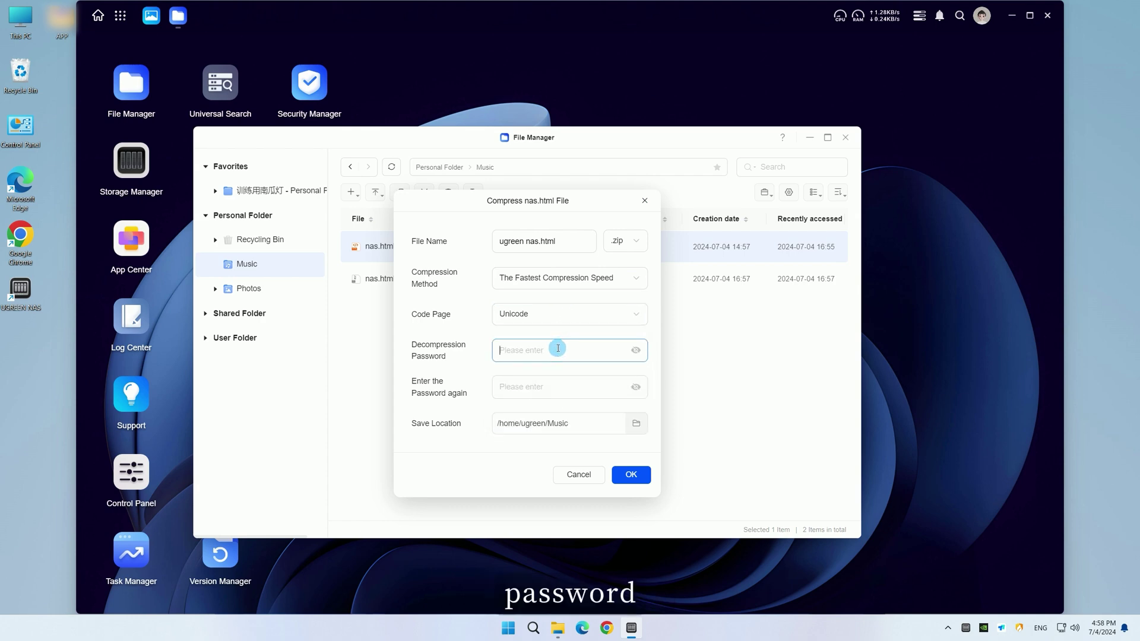
click(556, 381)
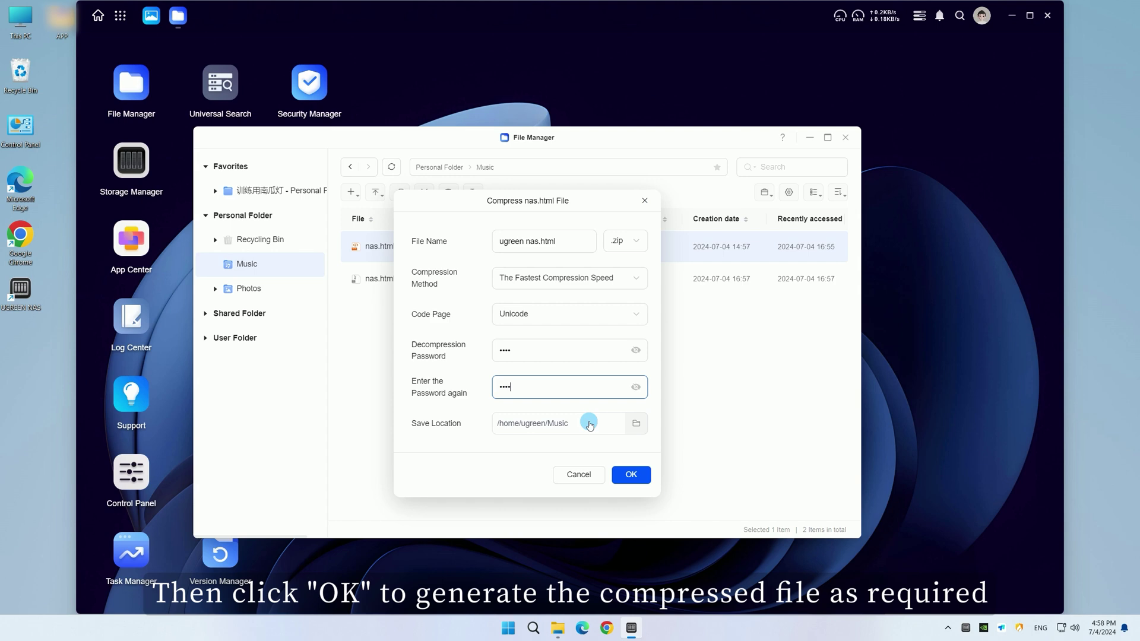
click(620, 469)
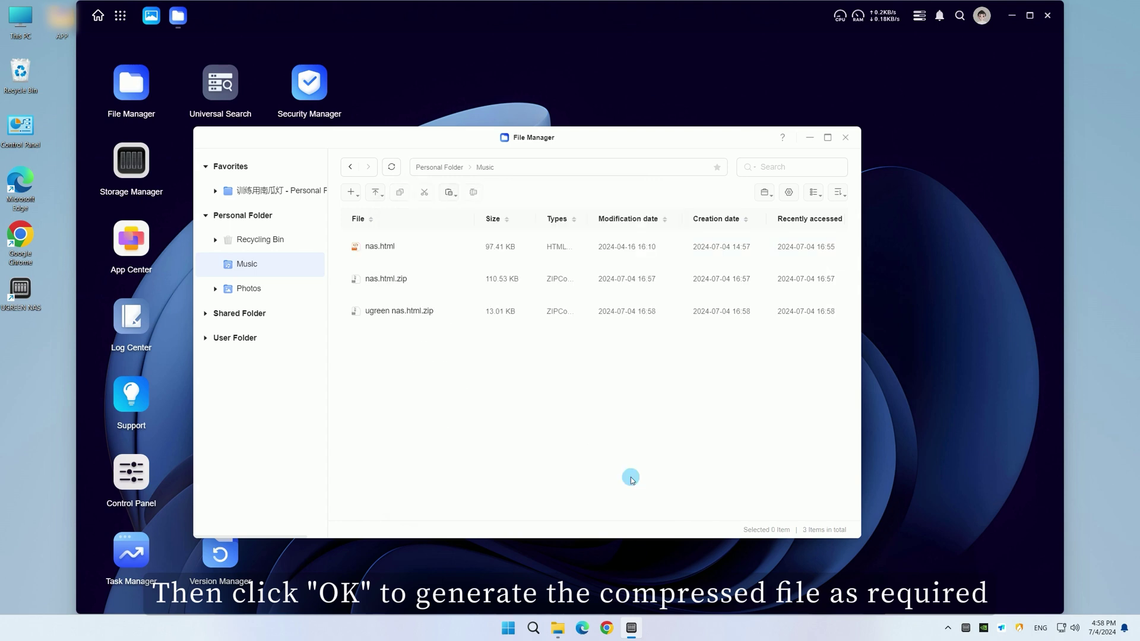
Step: Share nas.html with a selected user on this NAS
right_click(520, 255)
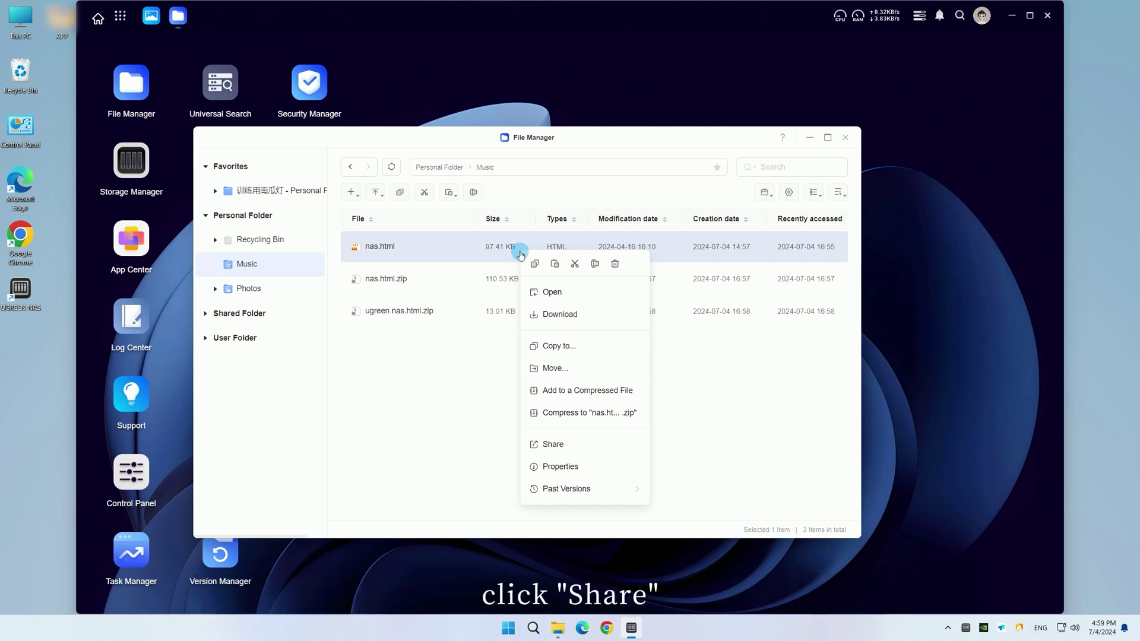
click(567, 444)
click(583, 334)
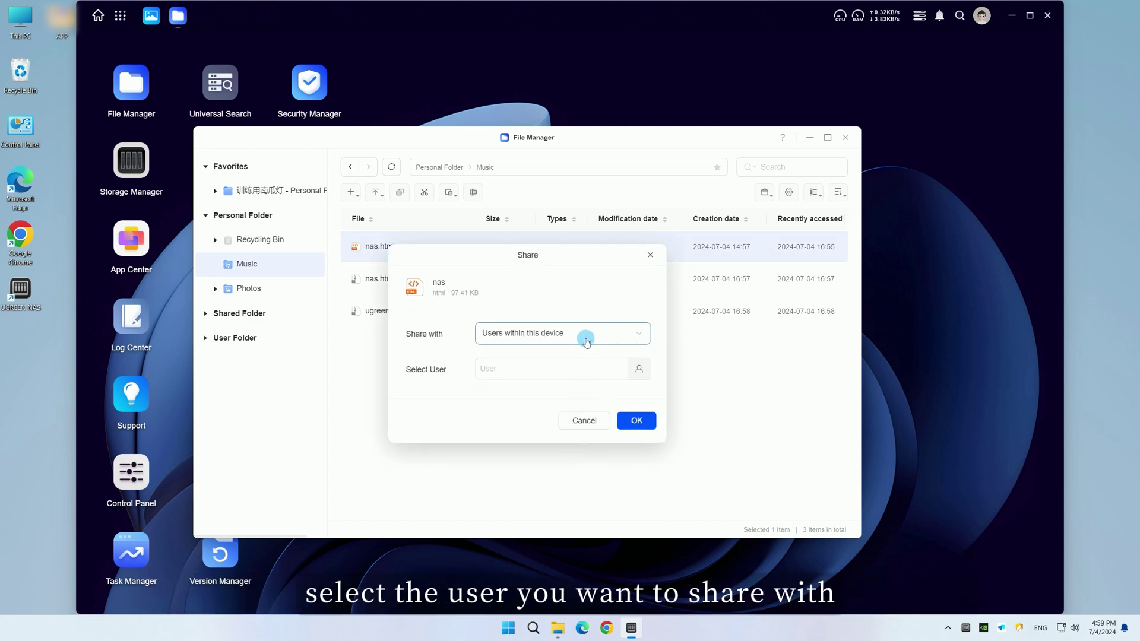
click(593, 350)
click(606, 369)
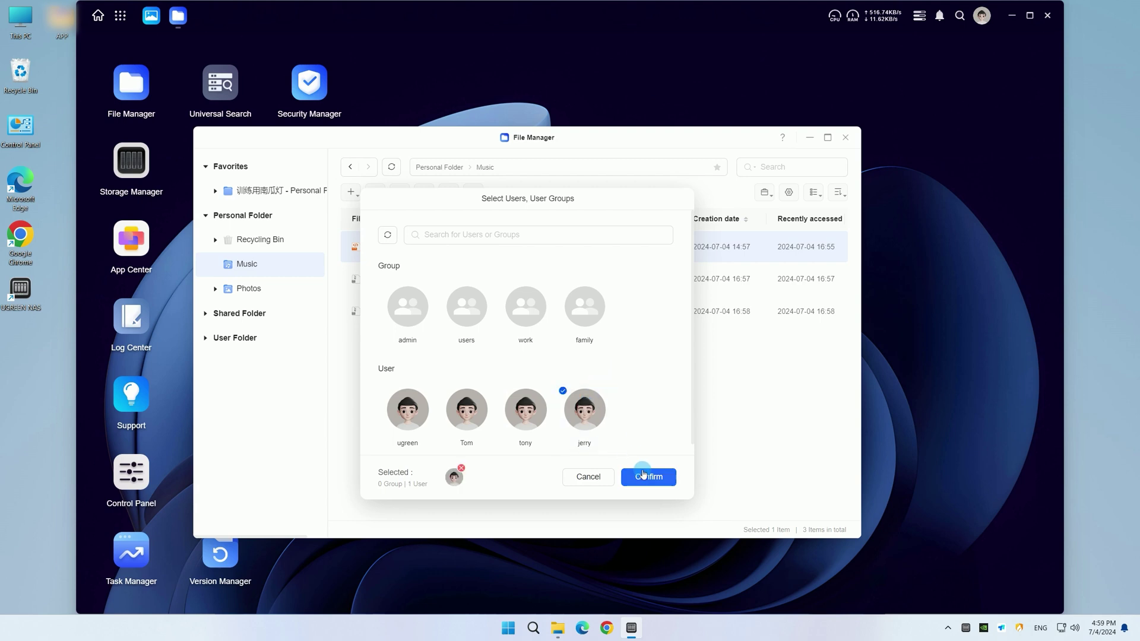
click(647, 475)
click(637, 424)
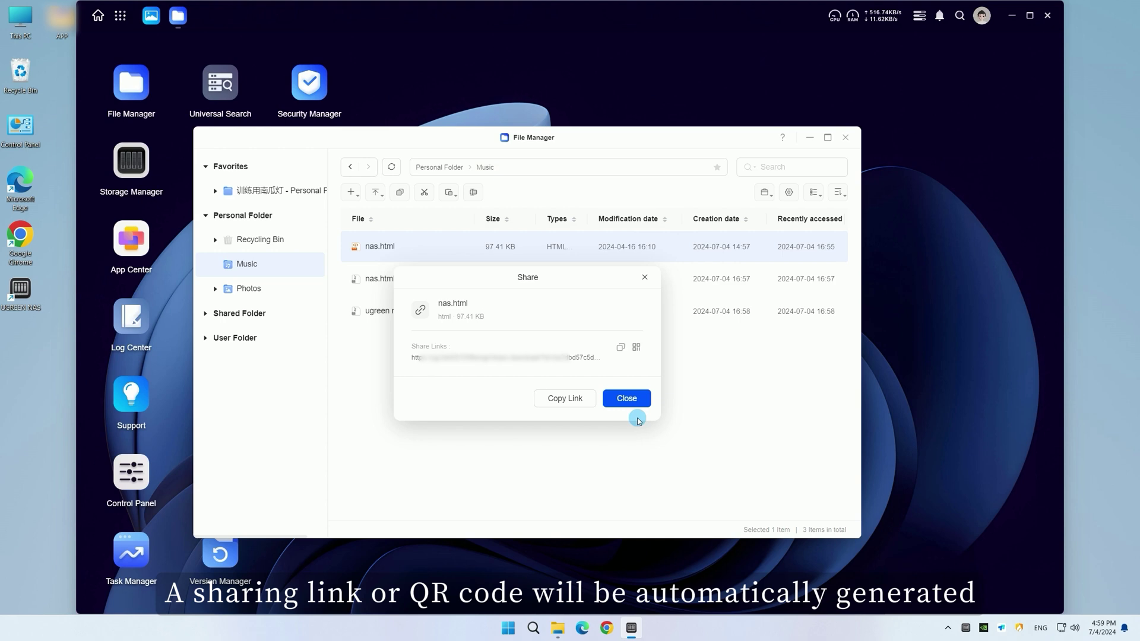
Step: Copy the share link, view its QR code, and close the result
click(621, 347)
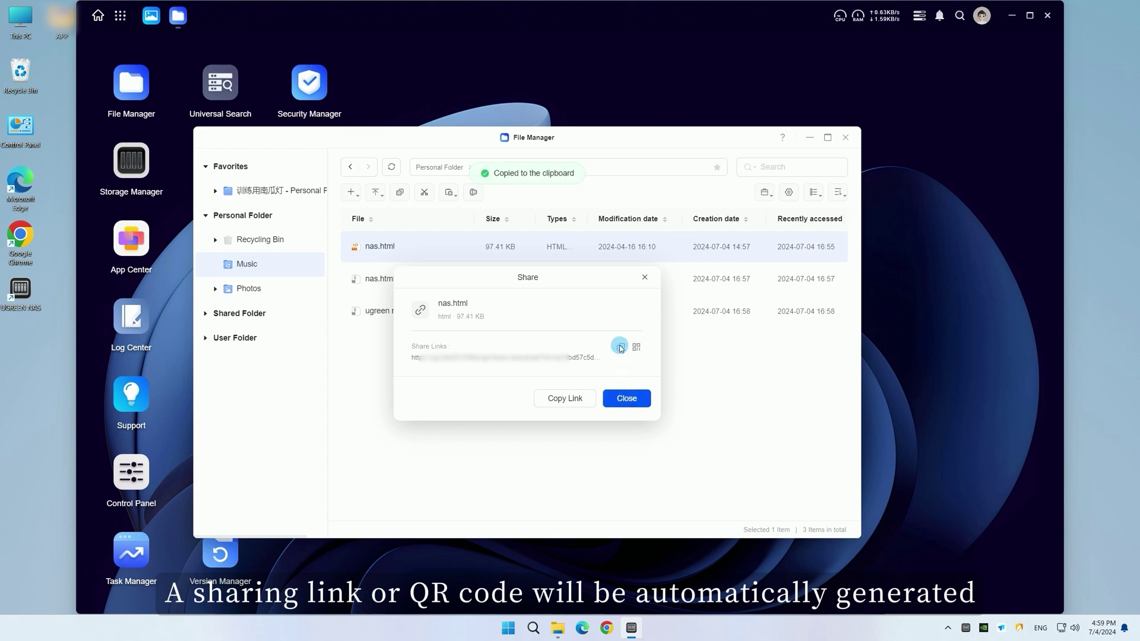
click(634, 347)
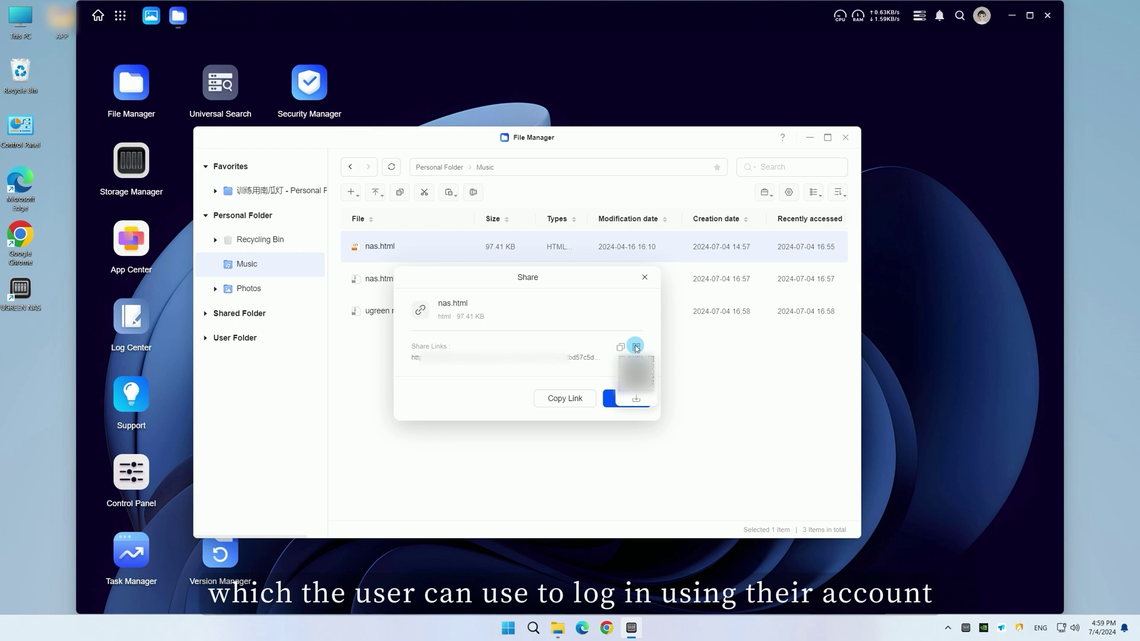
click(624, 399)
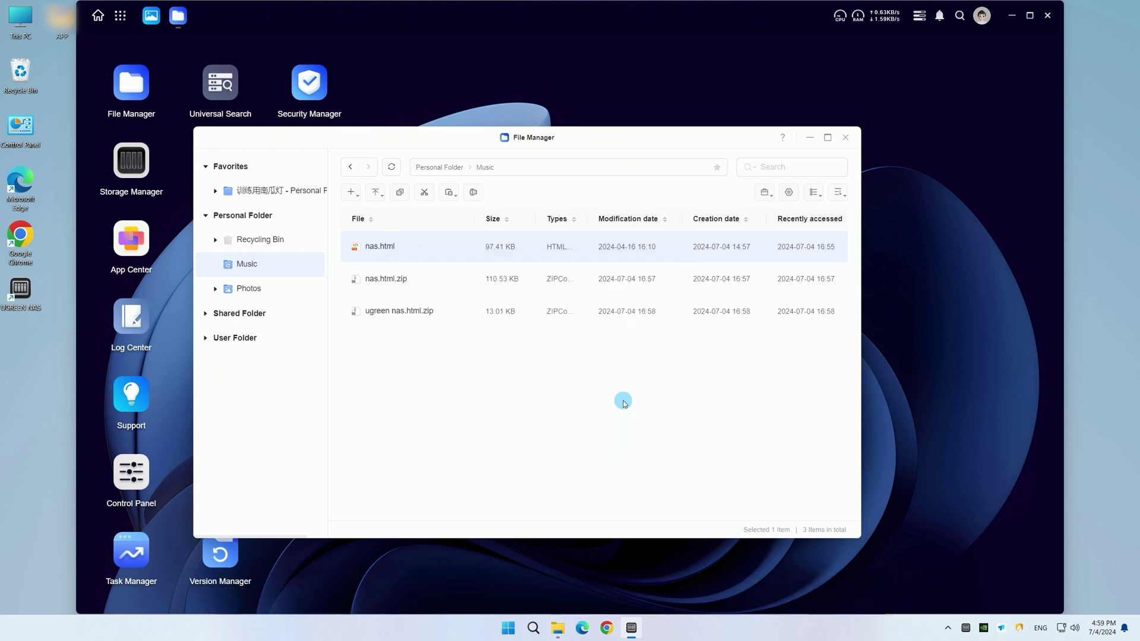
Step: Start an external-user share of nas.html expiring after 7 Days
right_click(514, 250)
click(582, 445)
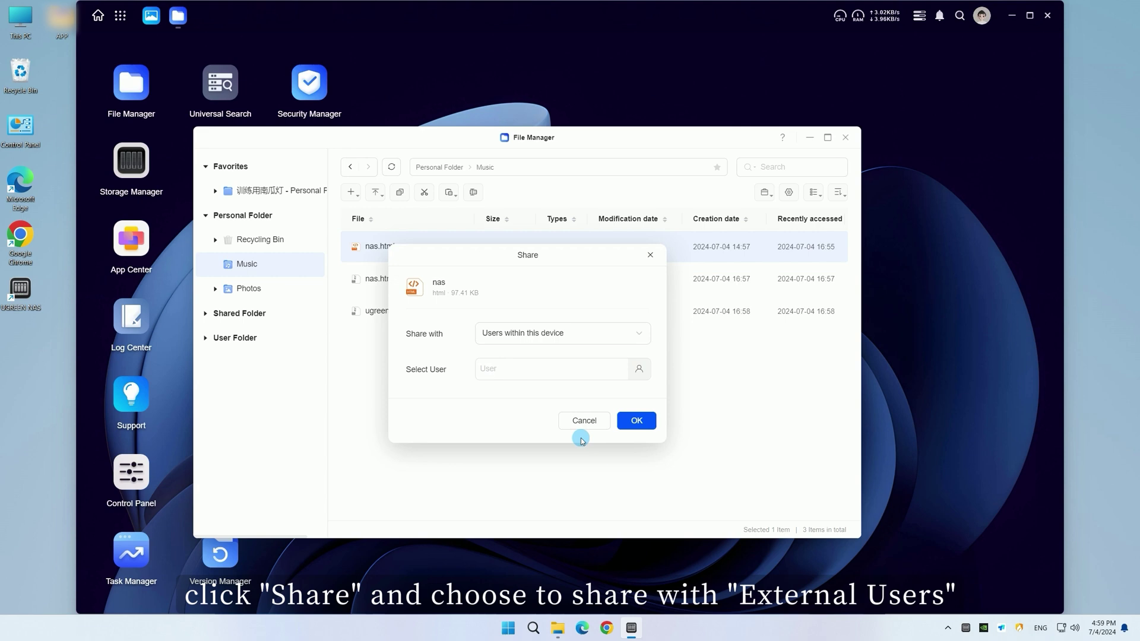
click(563, 334)
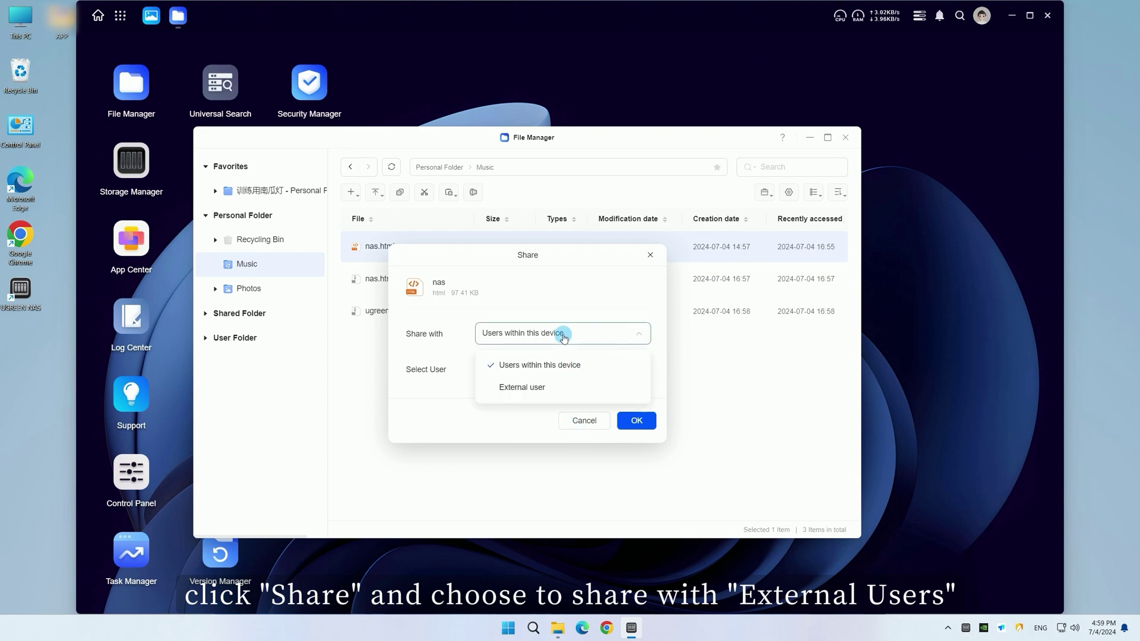
click(567, 386)
click(552, 314)
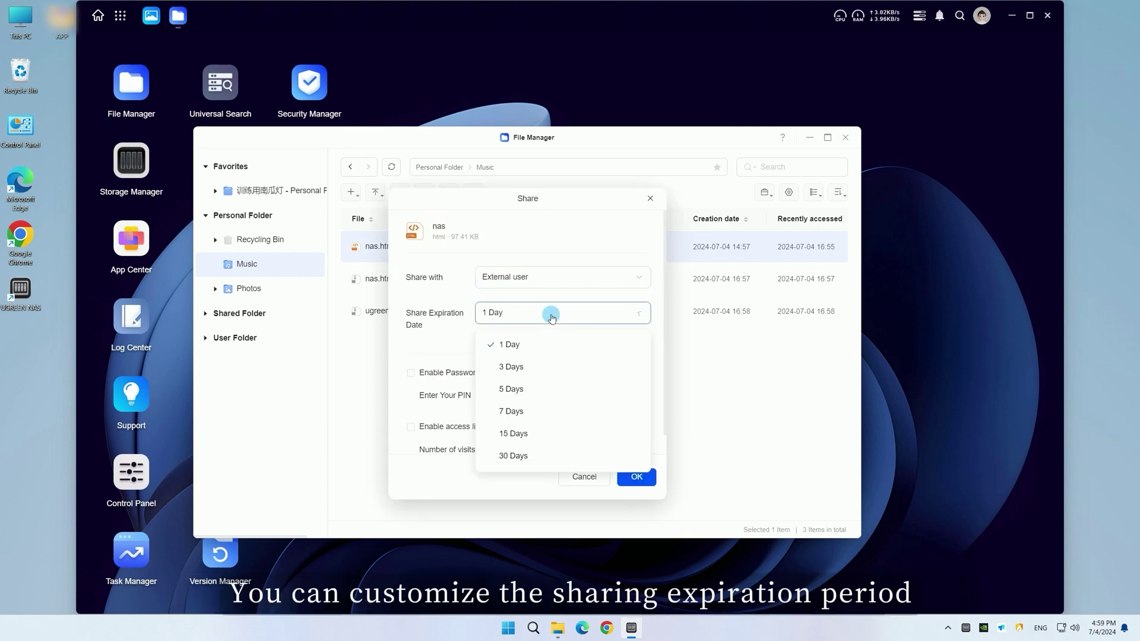
click(548, 411)
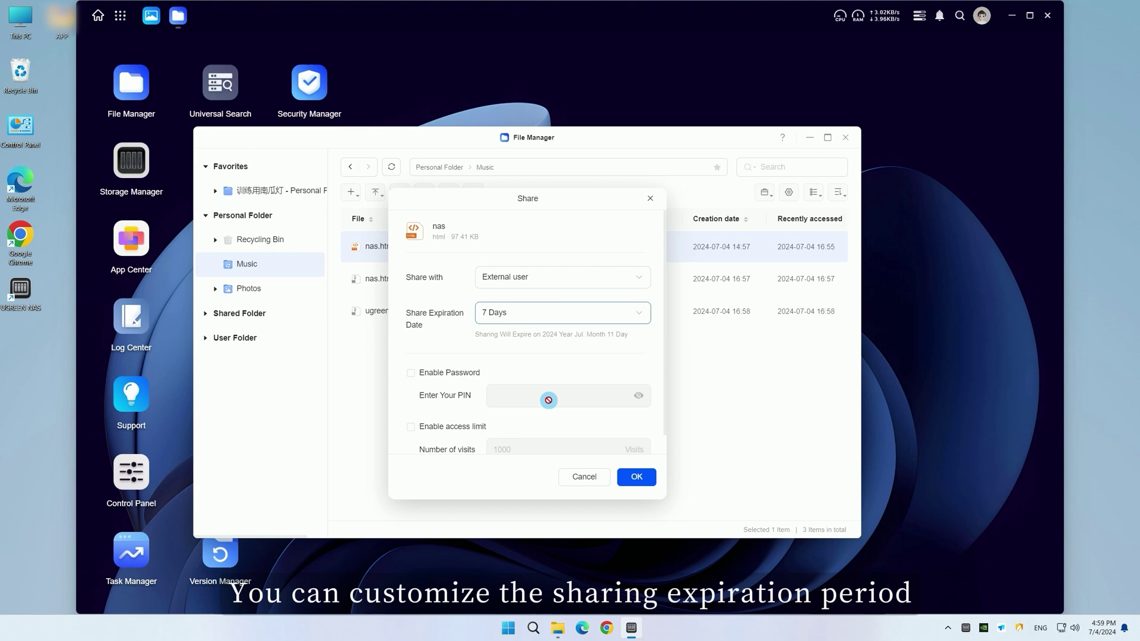
Step: Leave password and visit limit off and create the external link
scroll(548, 400, down, 1)
click(412, 354)
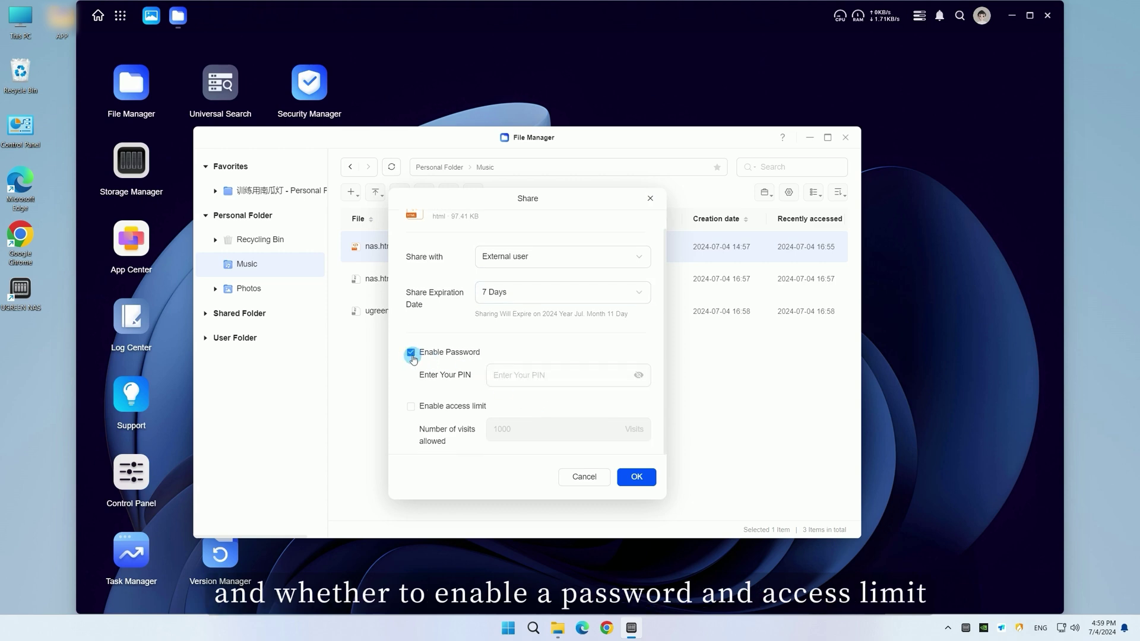
click(411, 353)
click(411, 407)
click(411, 408)
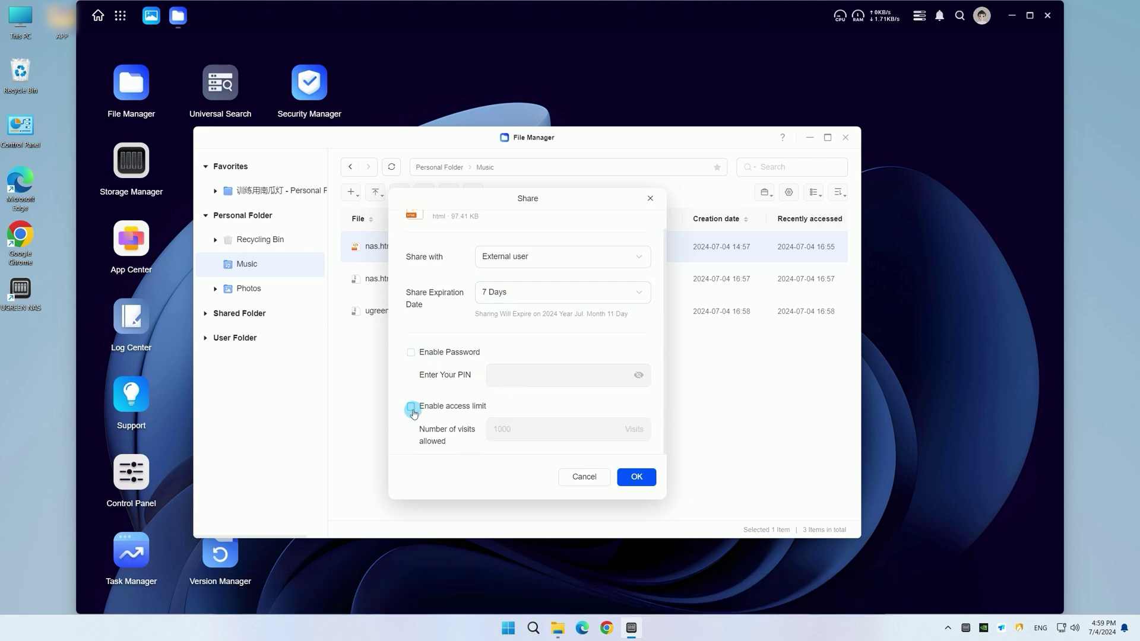
click(631, 478)
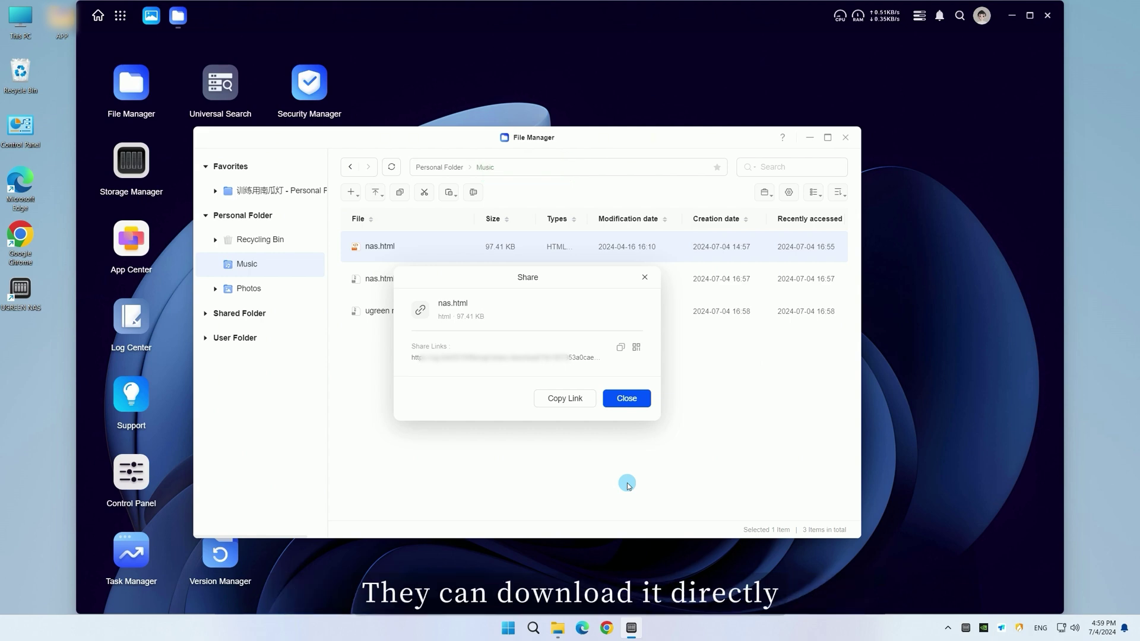
Step: In 01.jpg's Properties, change the owner to jerry
click(627, 398)
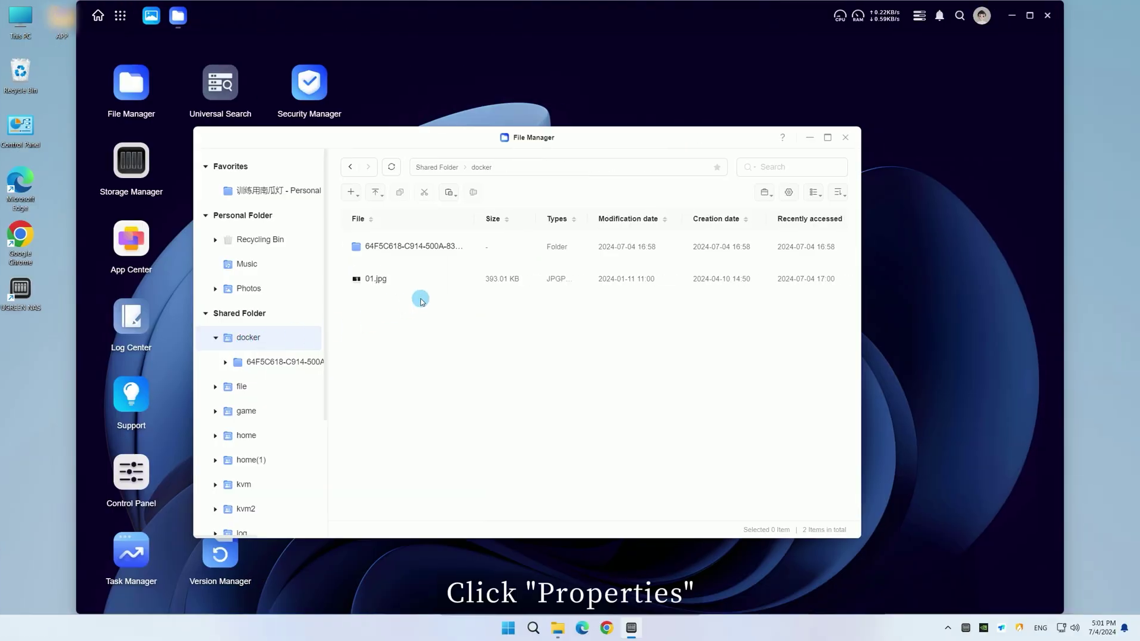
right_click(460, 280)
click(512, 497)
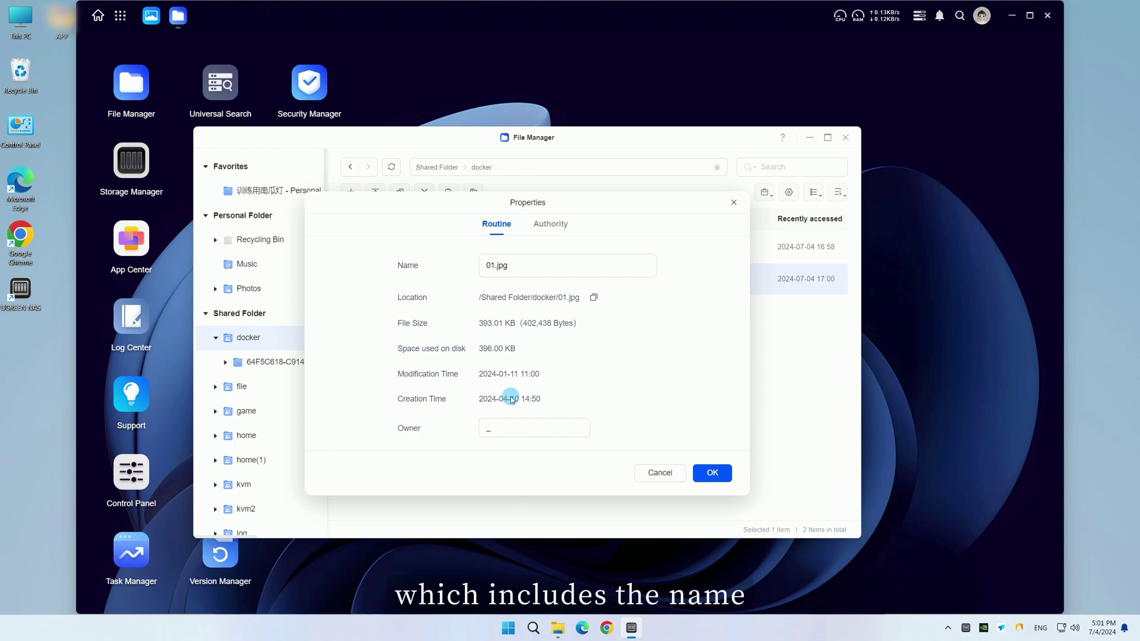
click(493, 265)
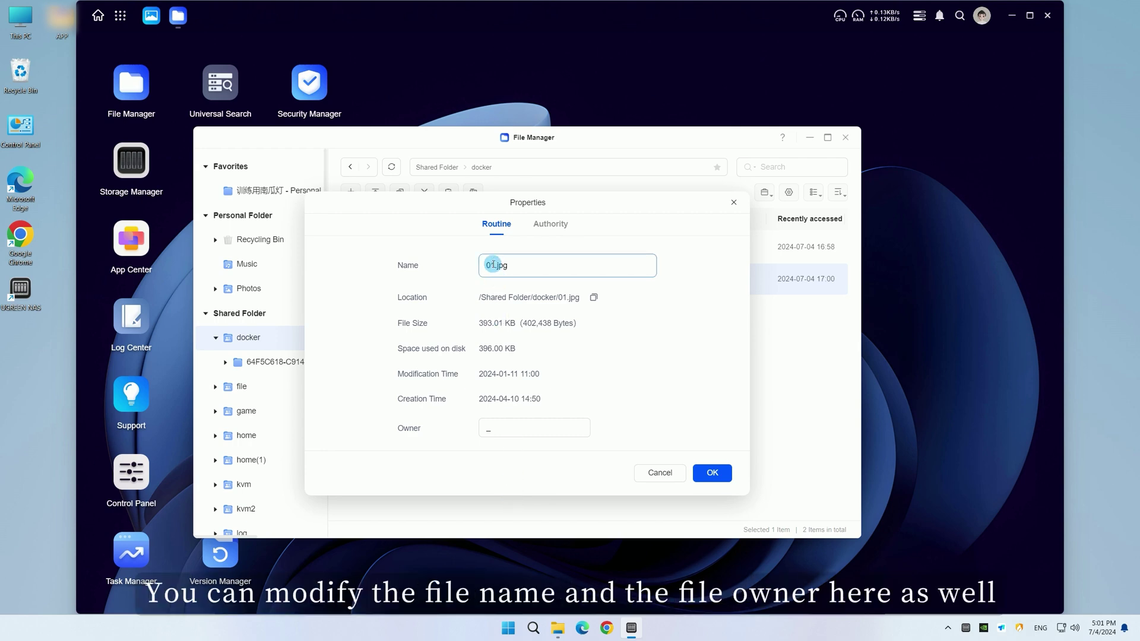
click(534, 423)
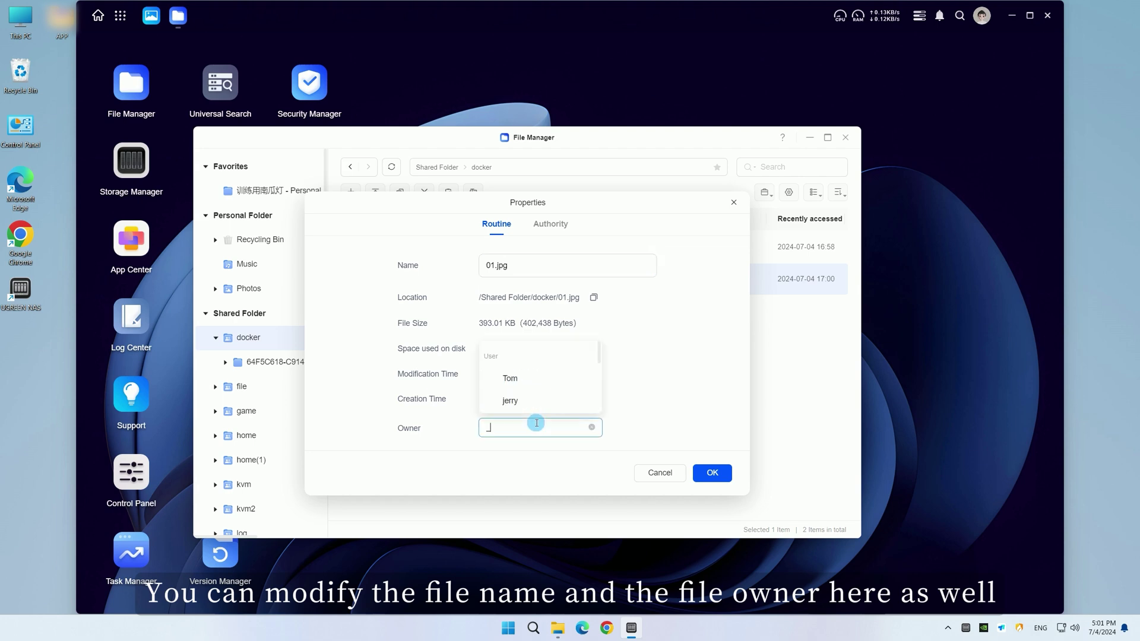
click(532, 401)
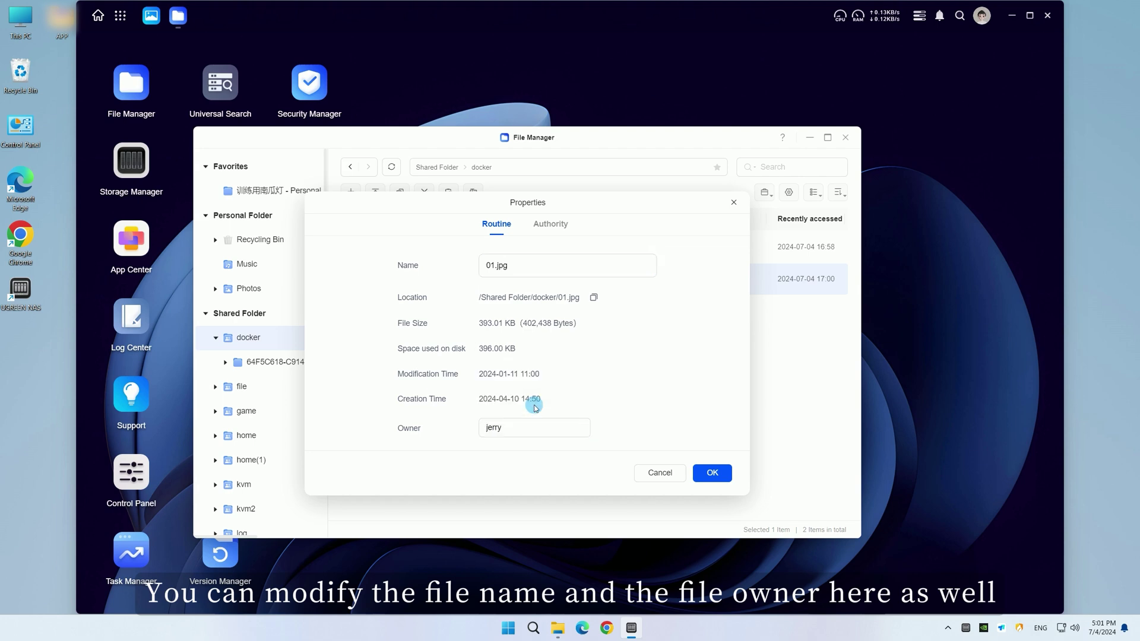
Step: Grant Tom Read And Write authority on 01.jpg and save
click(558, 230)
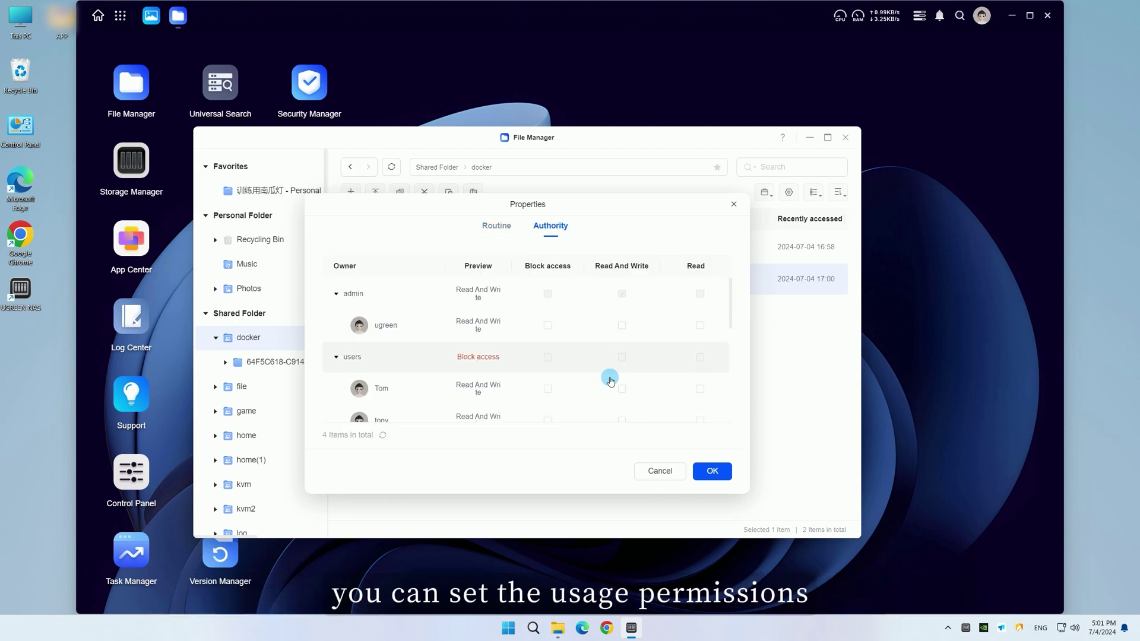
click(622, 391)
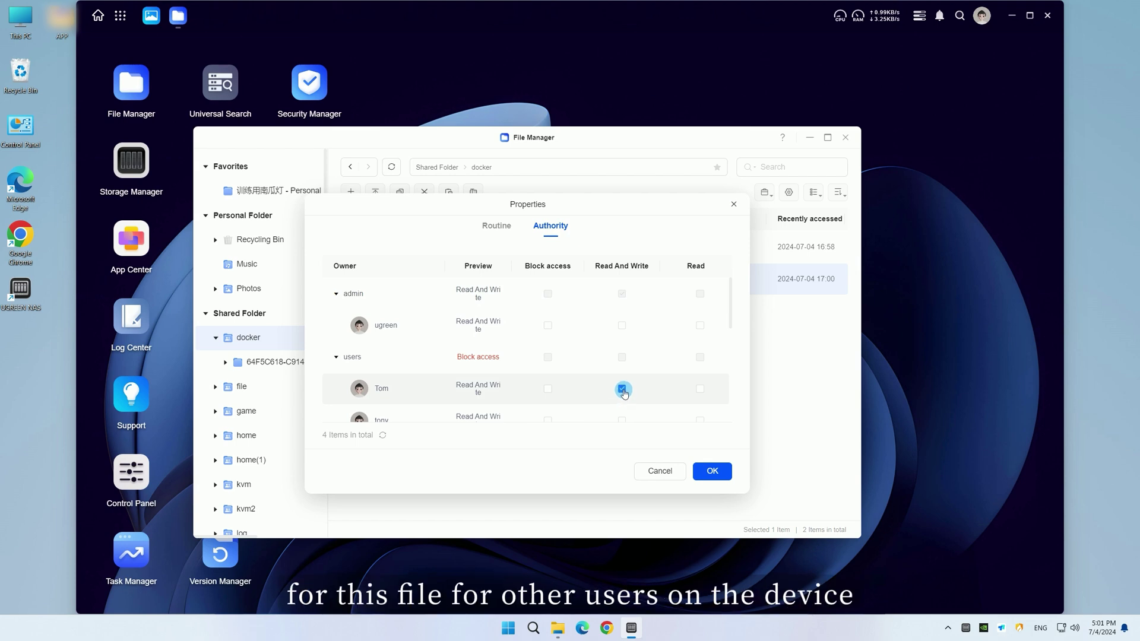
click(712, 471)
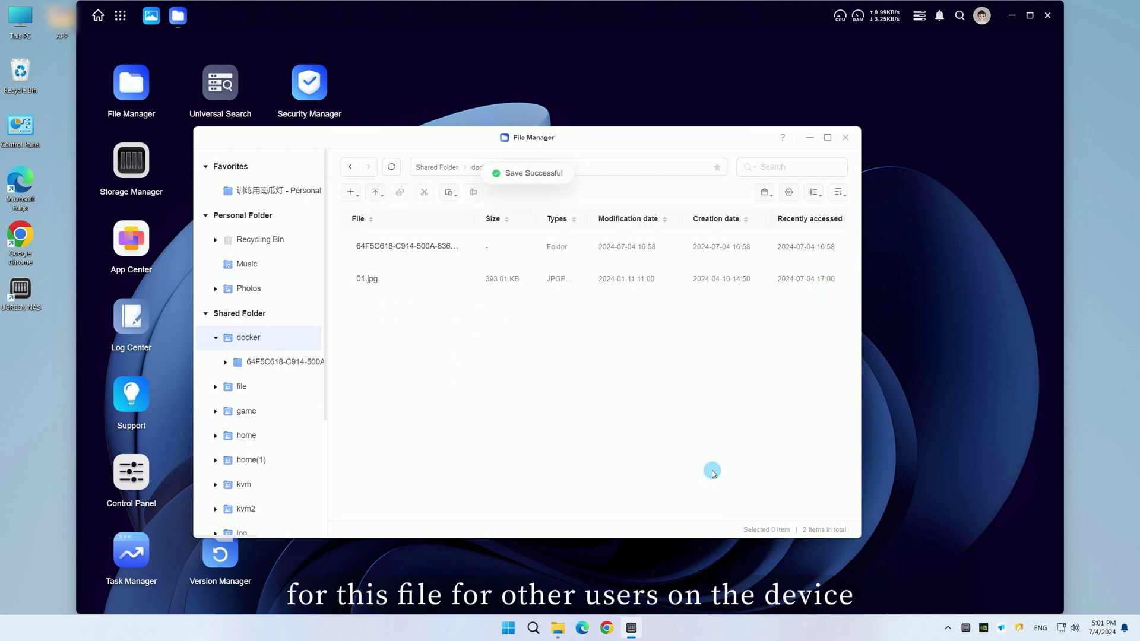
Step: Copy the older nas.html version from its version list back to the NAS
click(244, 264)
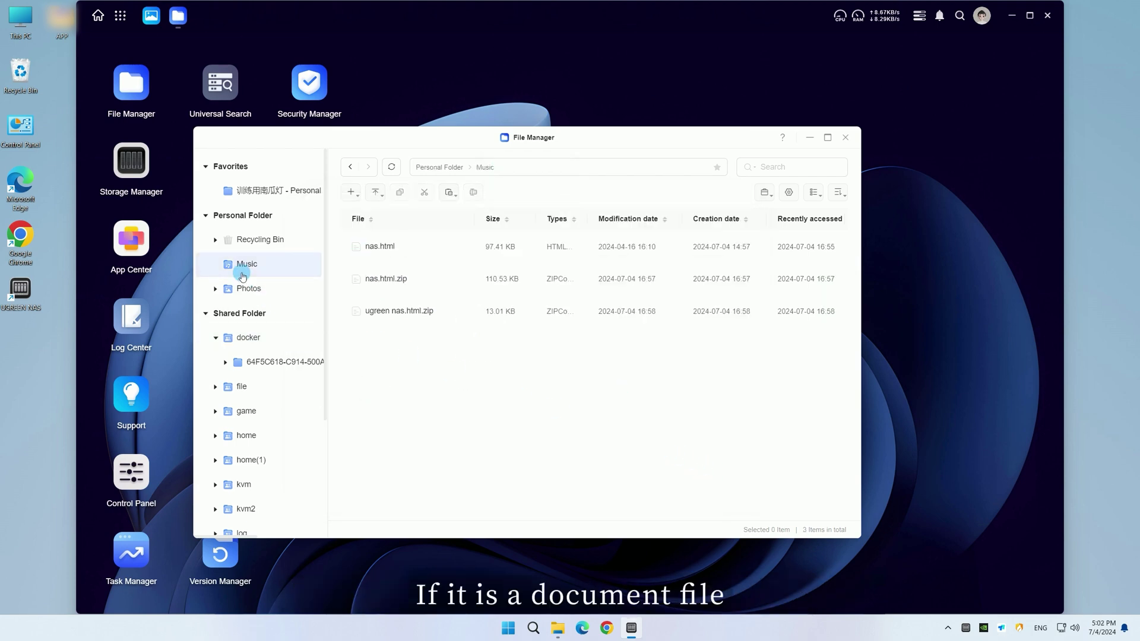
right_click(473, 250)
mouse_move(516, 486)
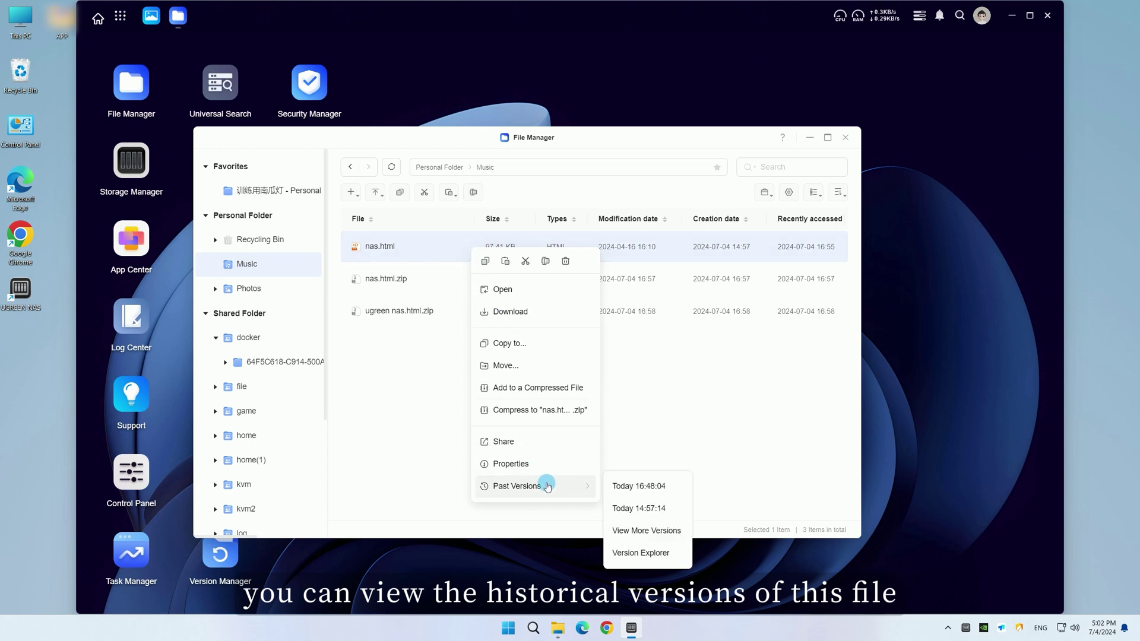
click(624, 529)
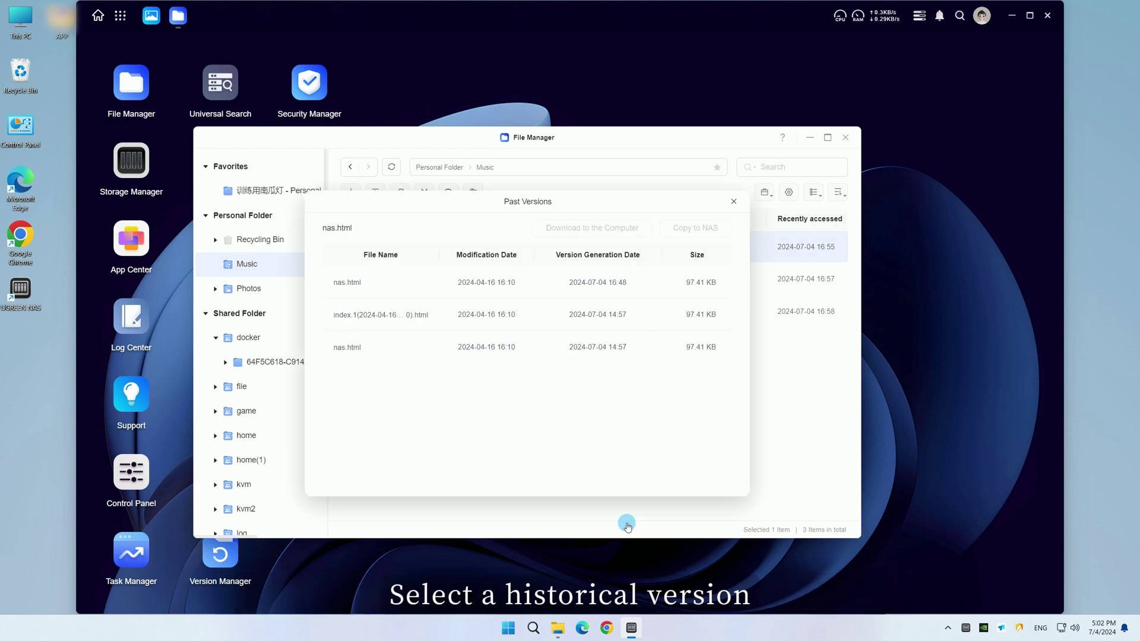
click(575, 315)
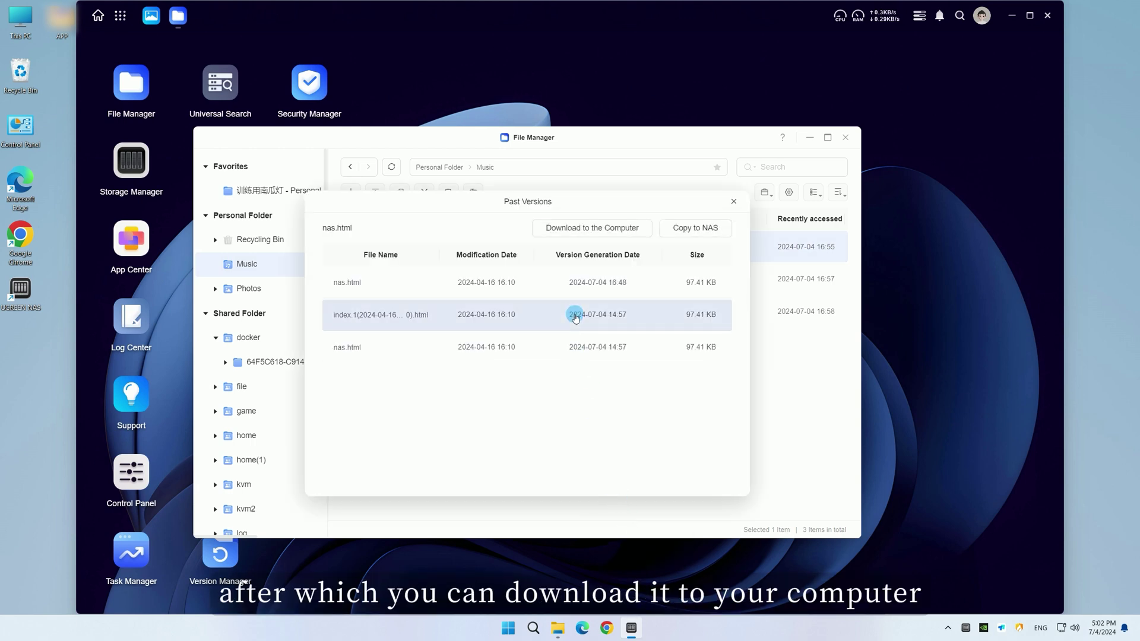
click(598, 229)
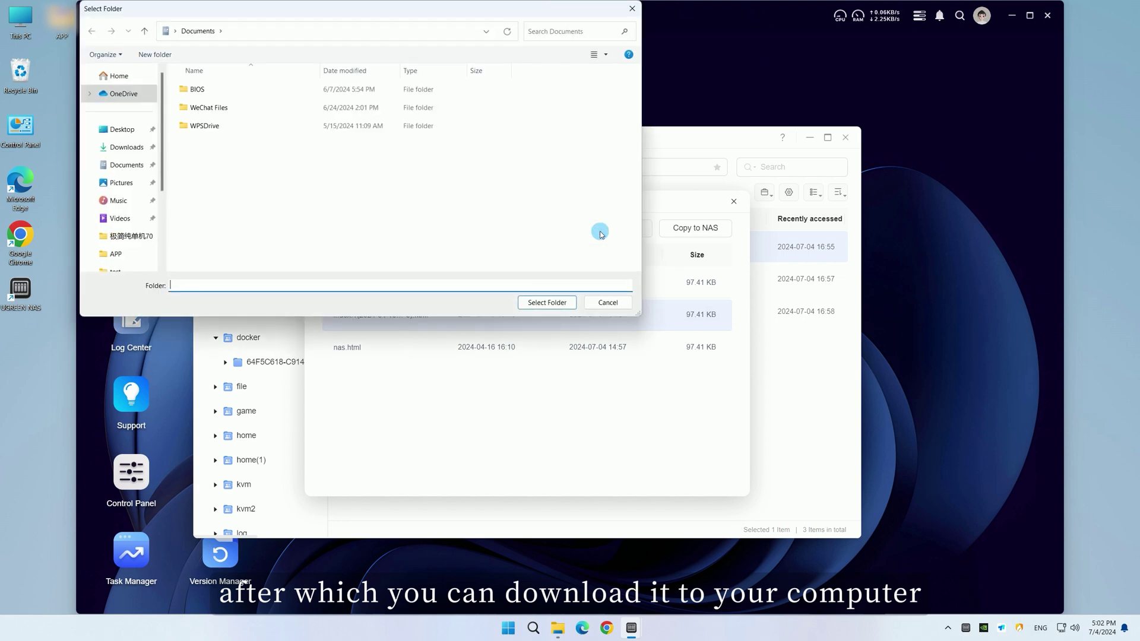
click(608, 302)
click(697, 231)
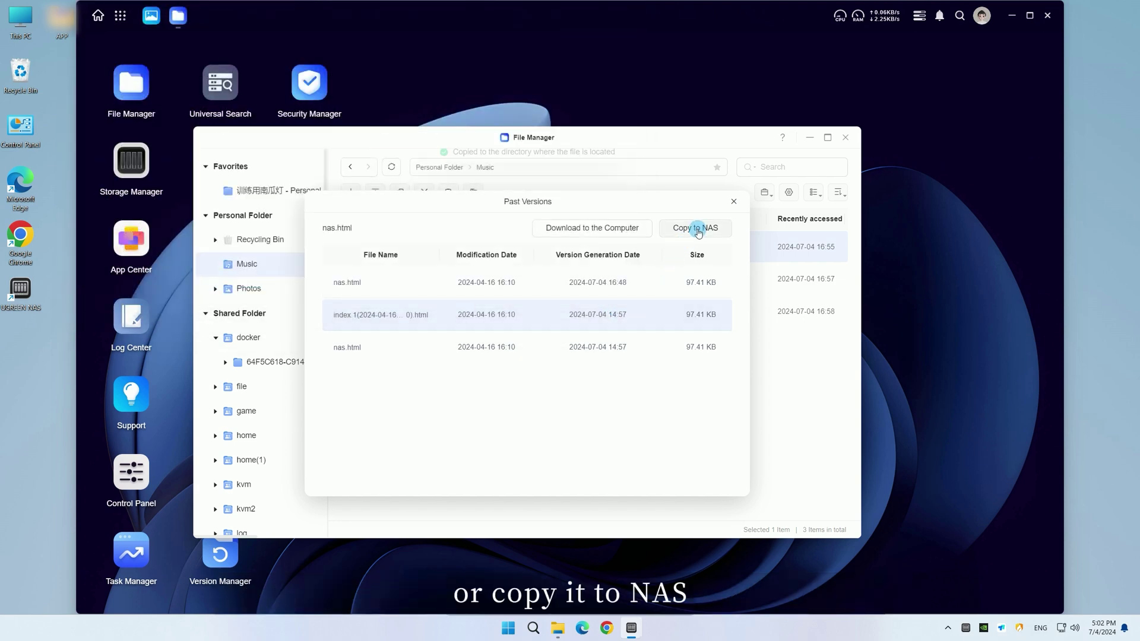
Step: Close the versions list and open nas.html's Version Explorer
click(734, 201)
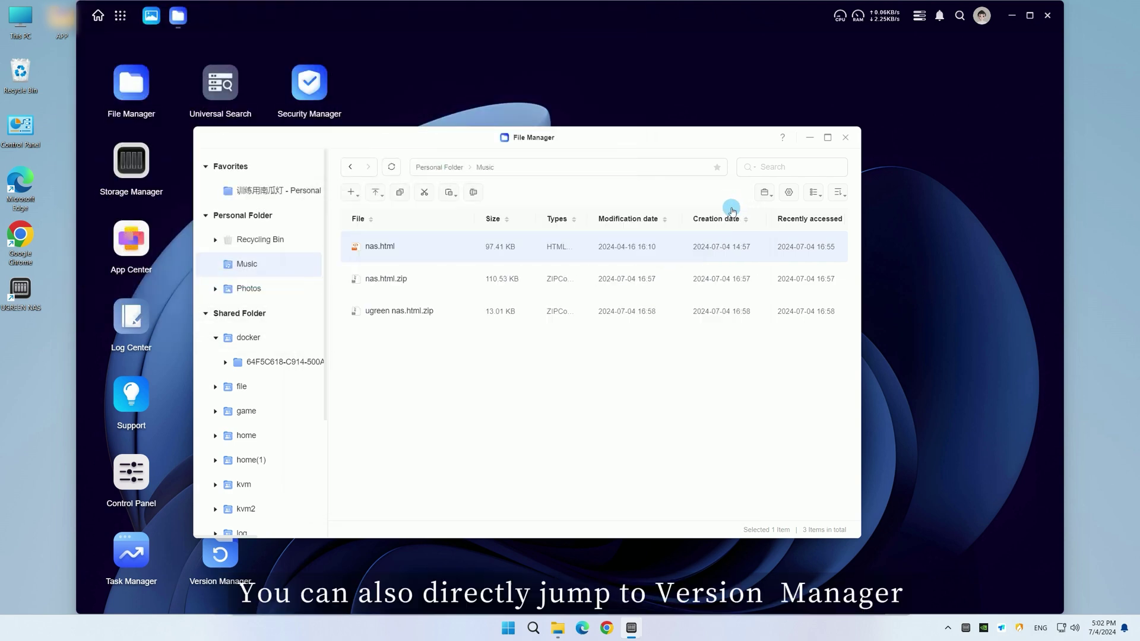
right_click(632, 246)
mouse_move(678, 483)
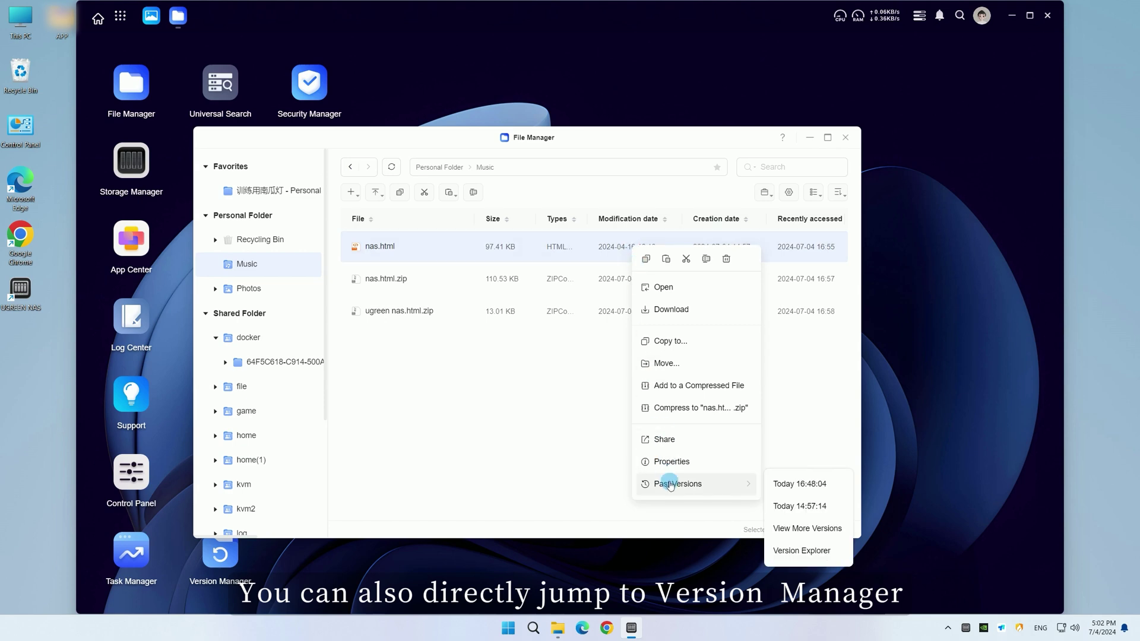
click(811, 550)
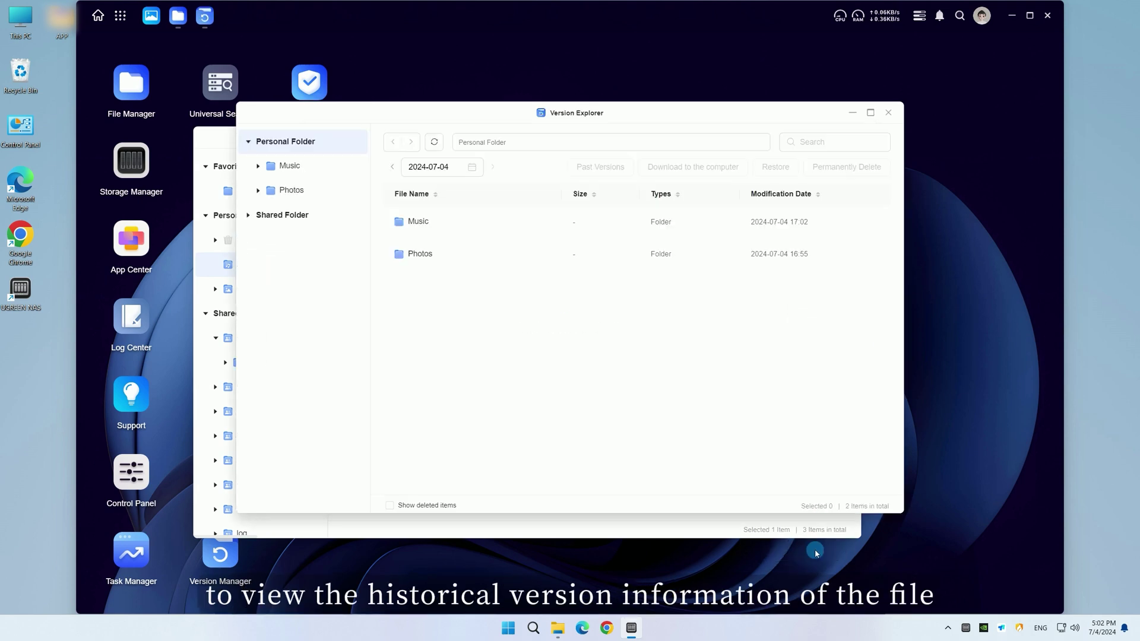
Step: Add docker's 64F5C618 subfolder to Favorites and view the Favorites list
click(888, 112)
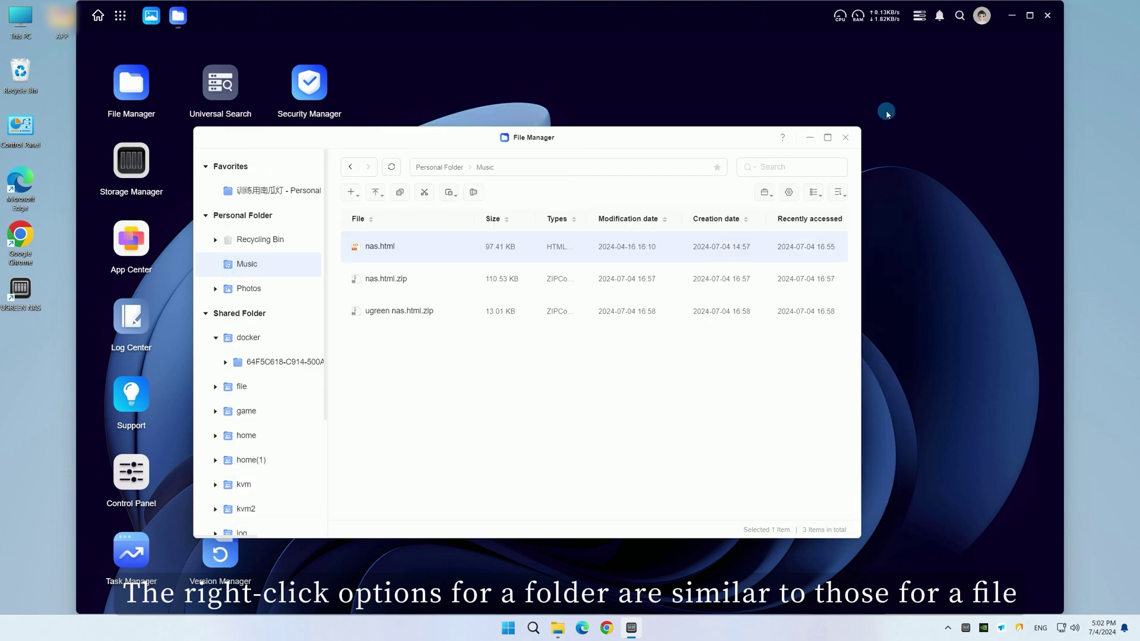
click(237, 336)
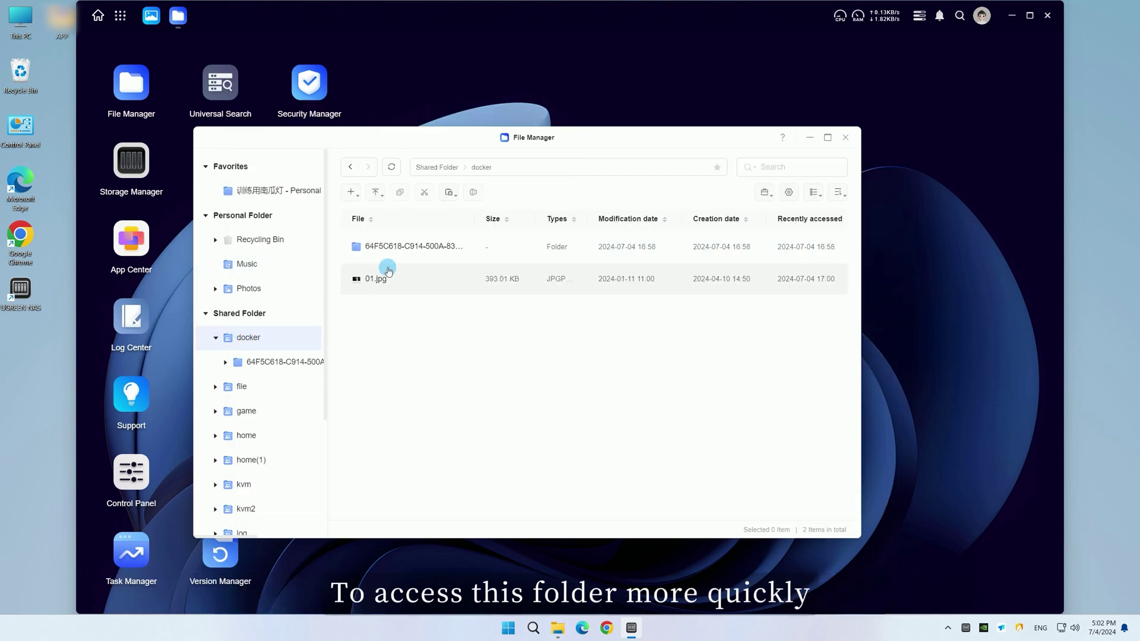
right_click(417, 256)
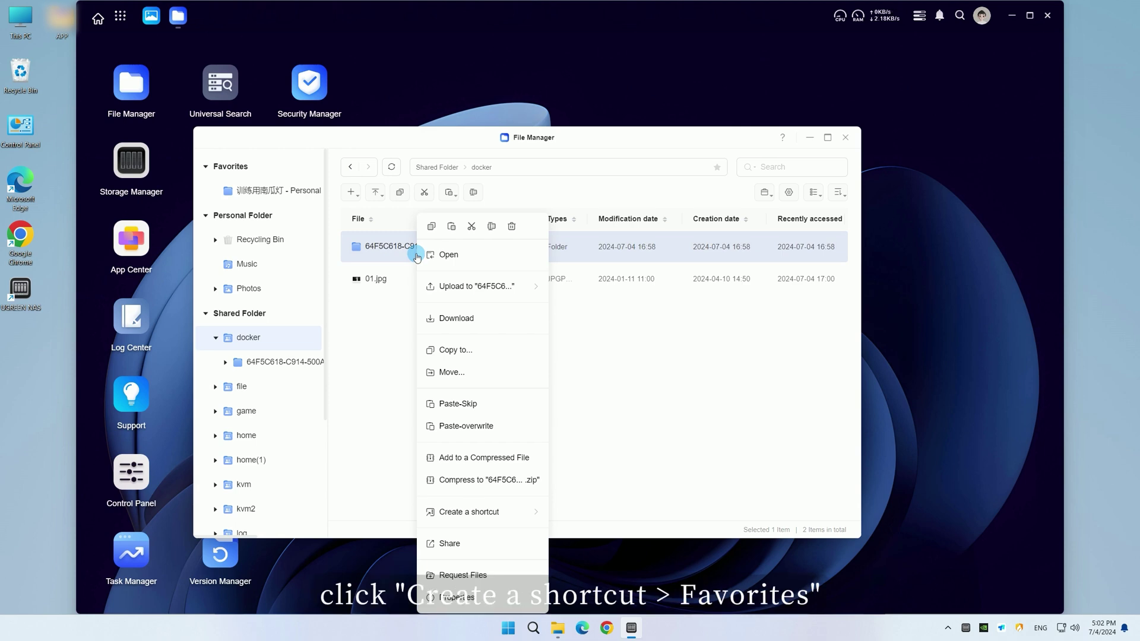
mouse_move(480, 511)
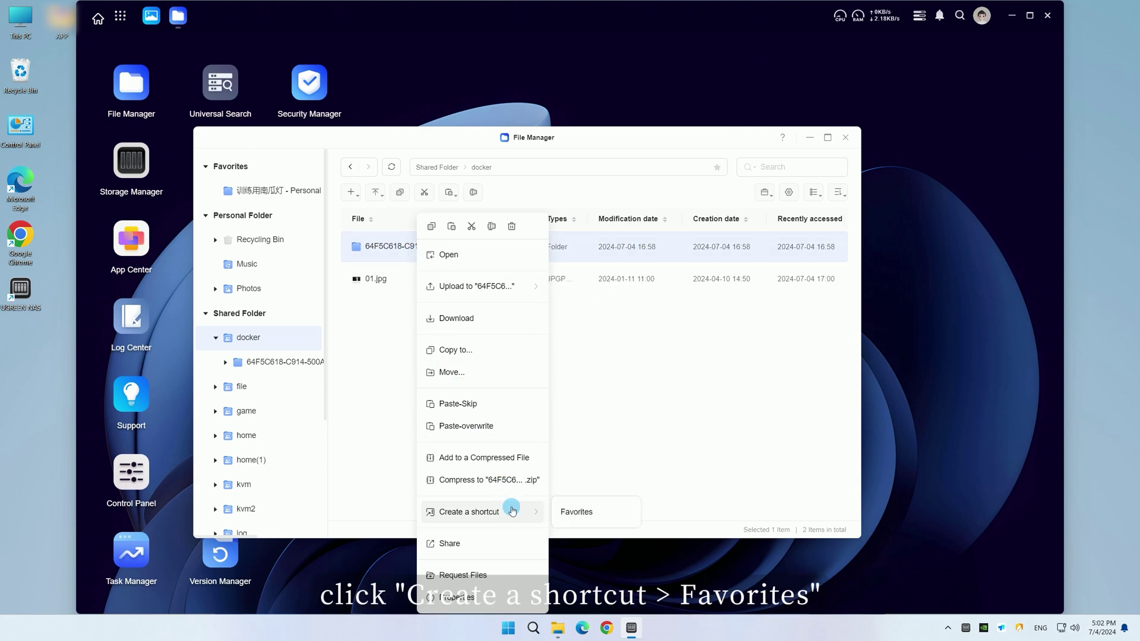
click(567, 511)
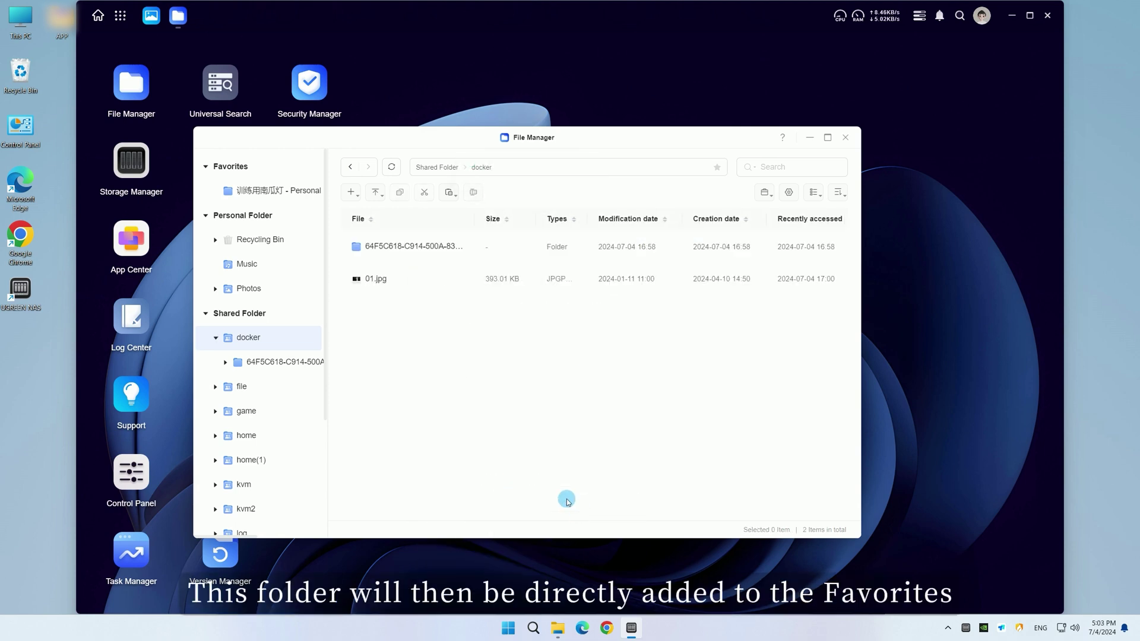
click(243, 169)
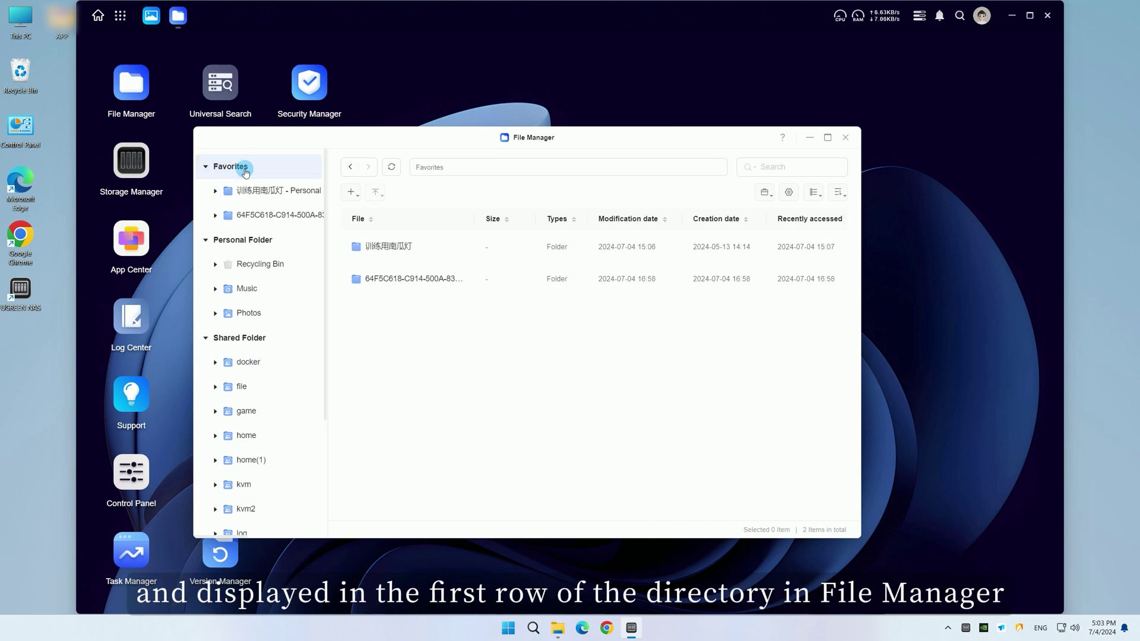
Step: Create a file request for the docker subfolder, valid 3 Days with an access limit
click(248, 362)
right_click(409, 252)
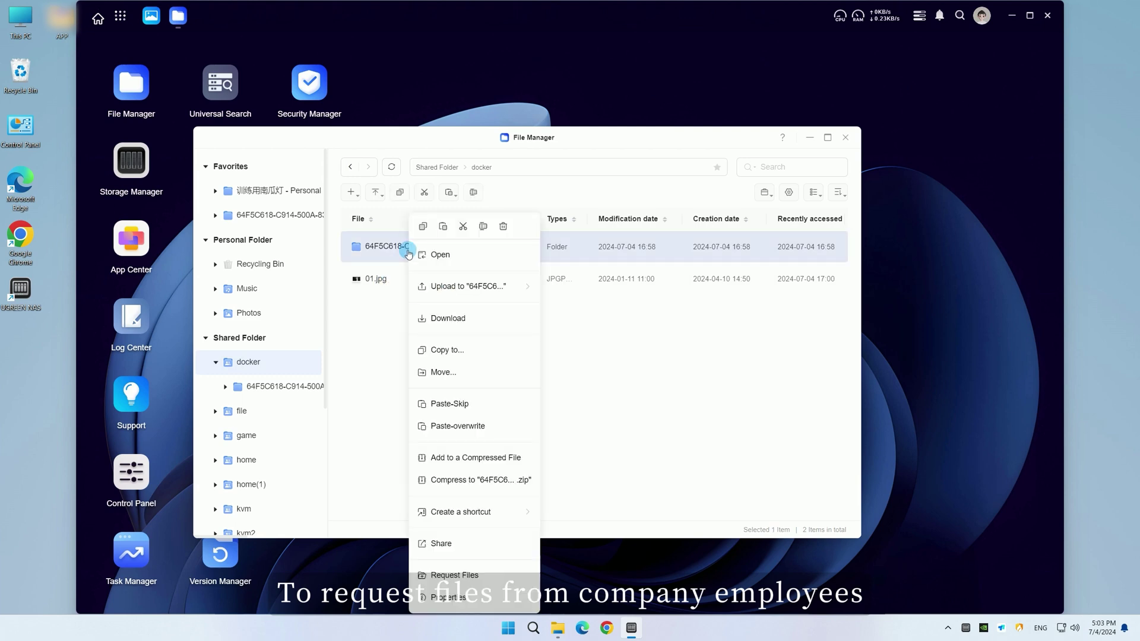
click(483, 575)
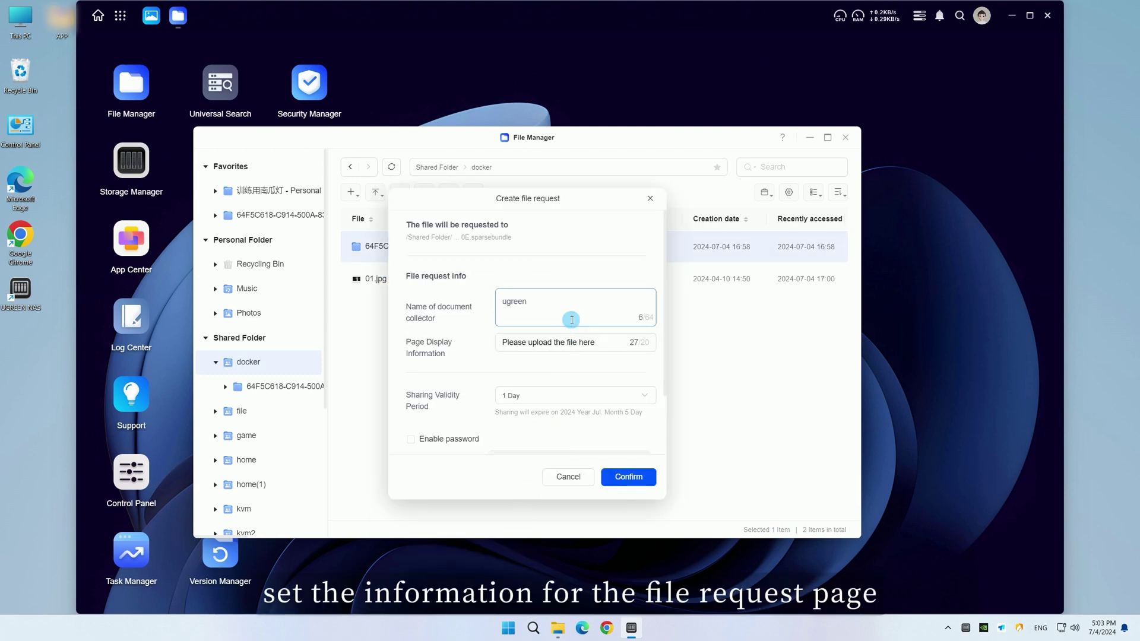
click(615, 347)
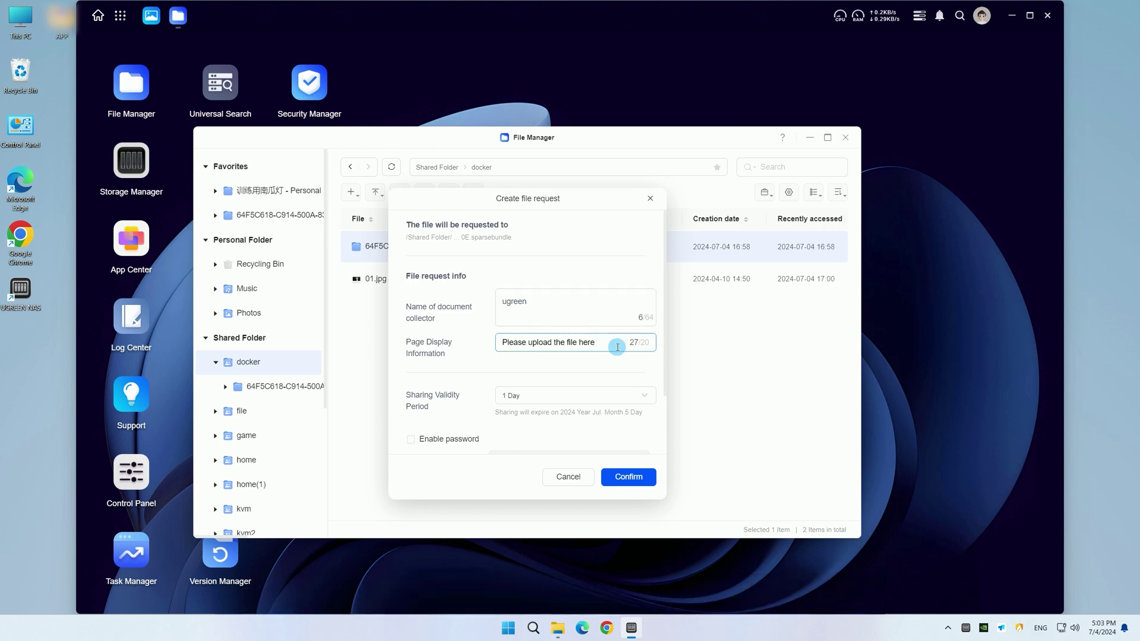
click(555, 397)
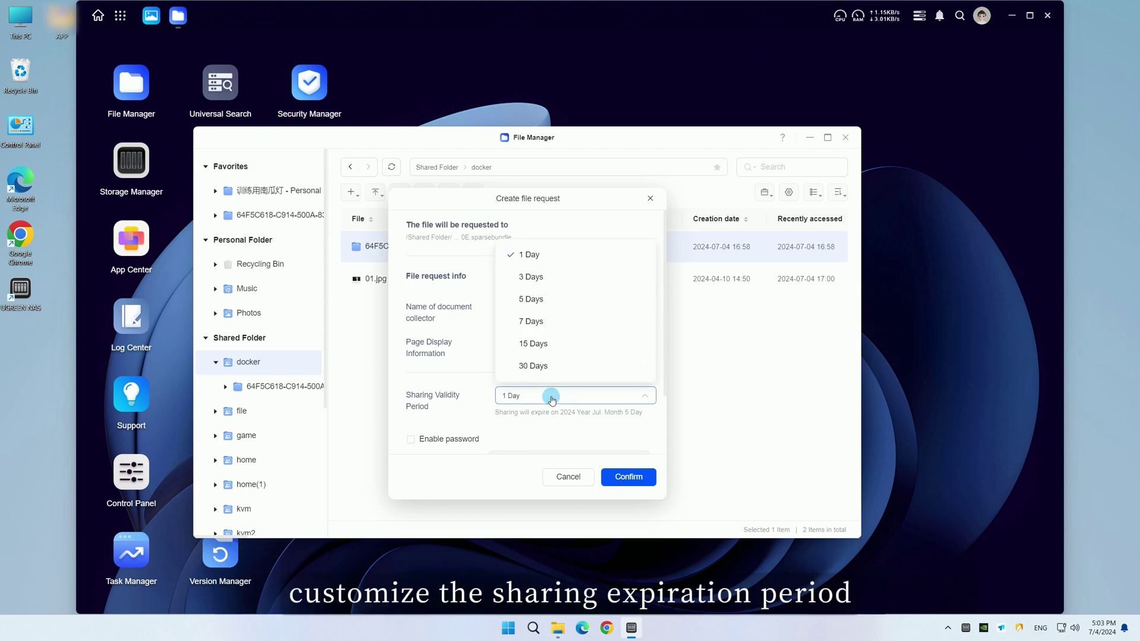
click(548, 278)
scroll(550, 284, down, 2)
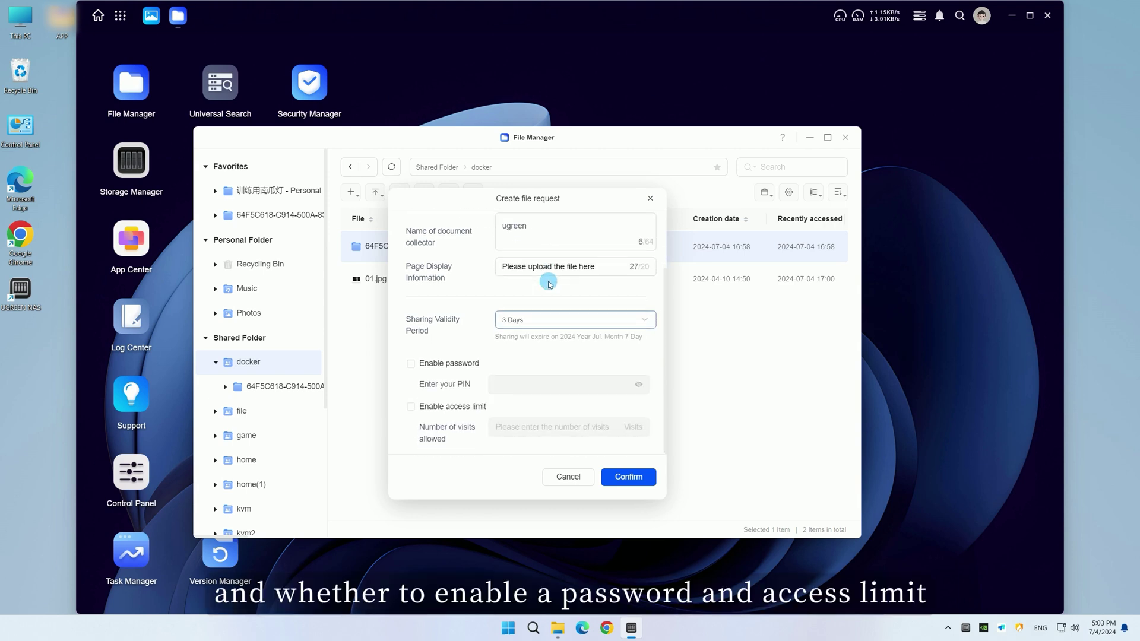
click(411, 364)
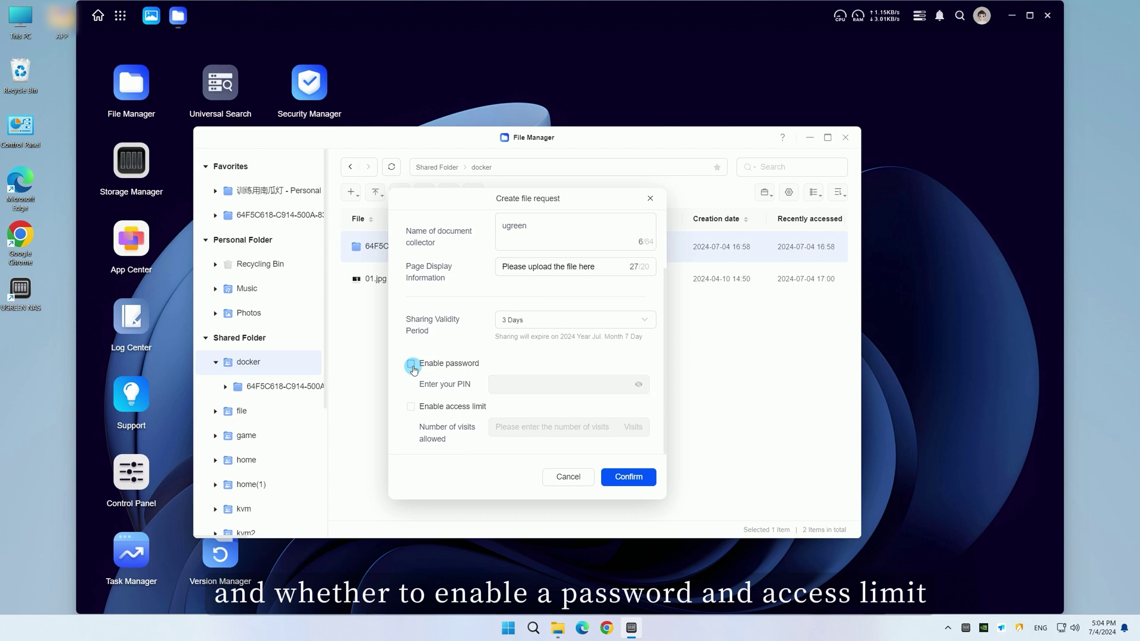
click(410, 407)
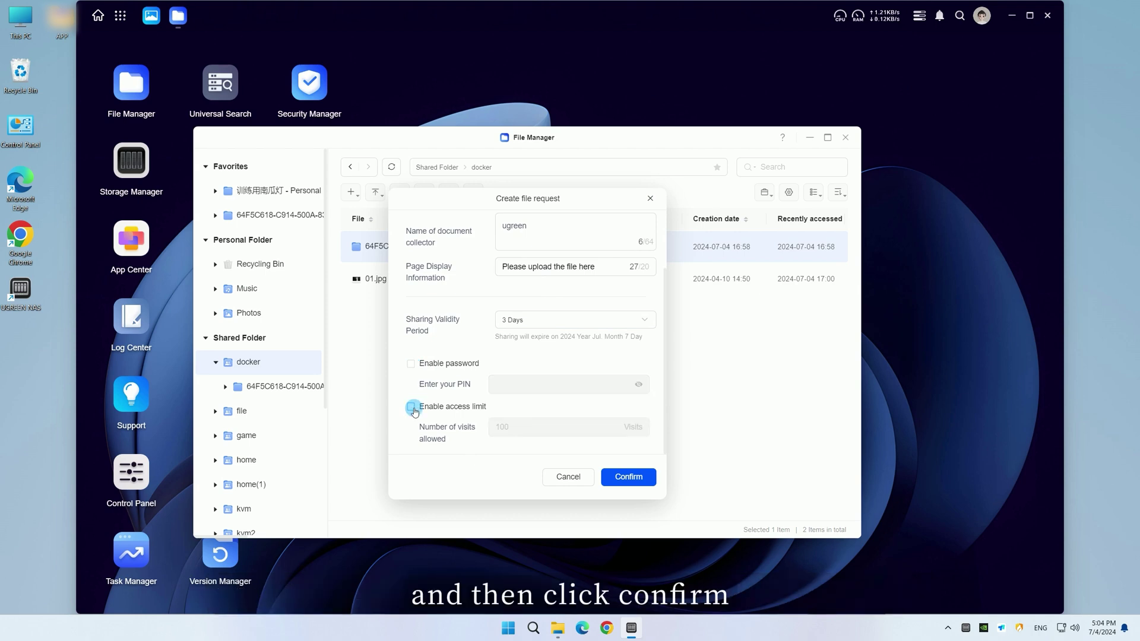
click(625, 477)
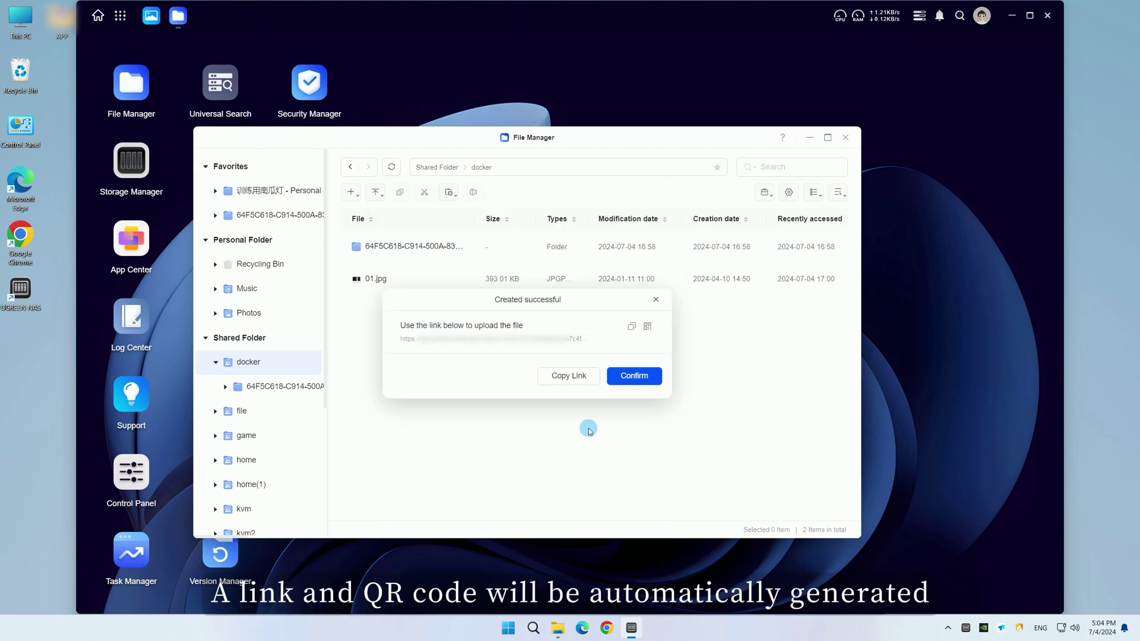
Step: Copy the upload link, open it, enter 'Amei' and pick a file
click(567, 379)
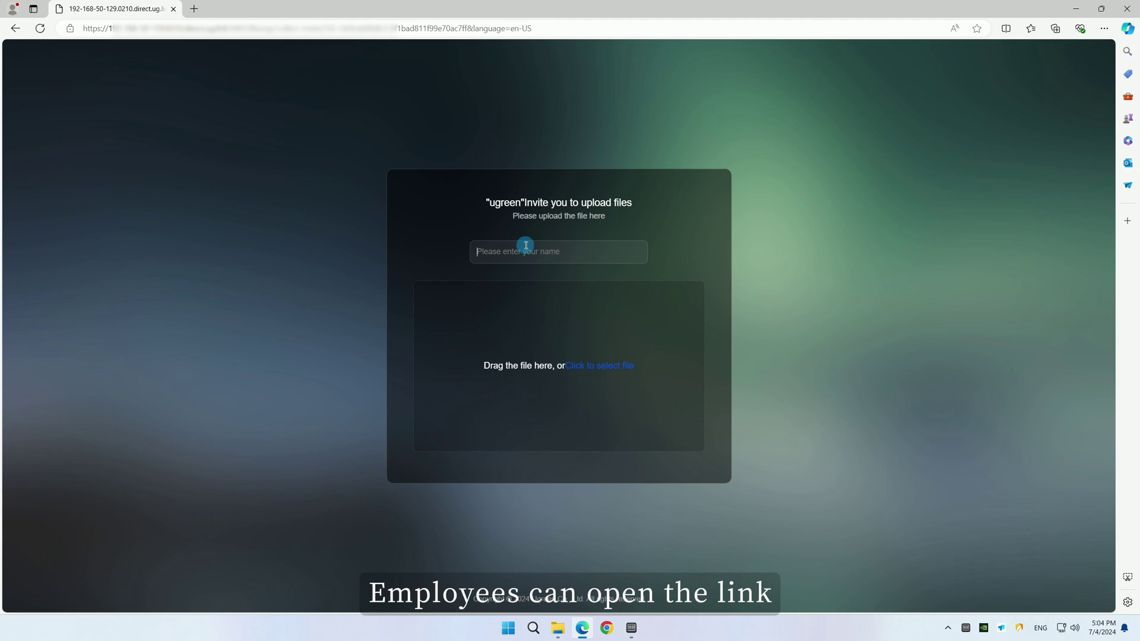
text(Amei)
click(581, 363)
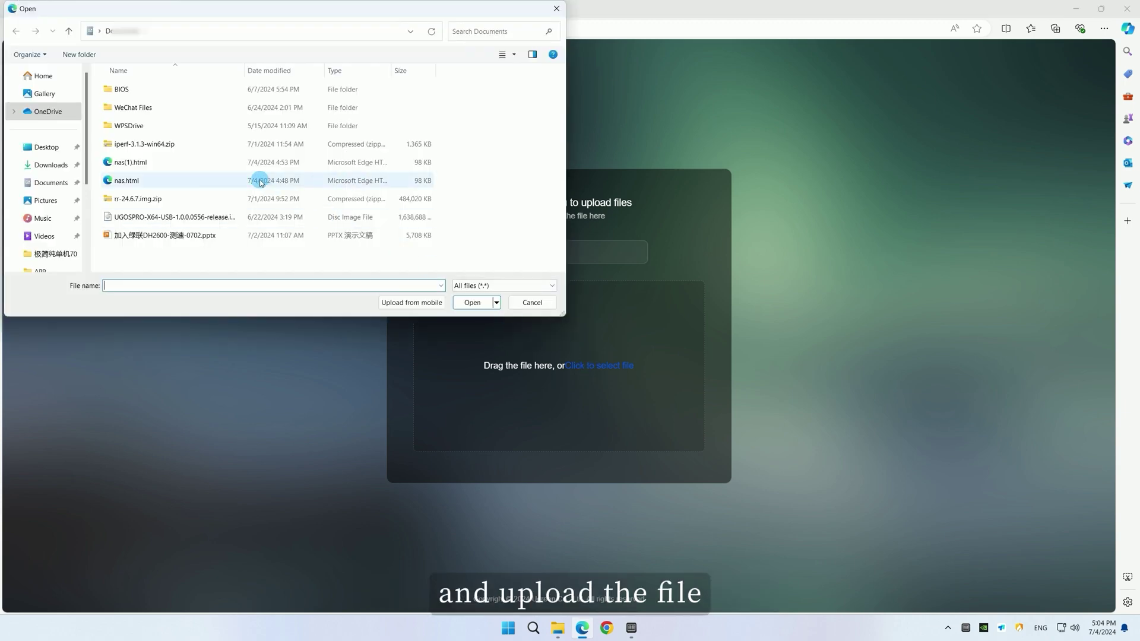